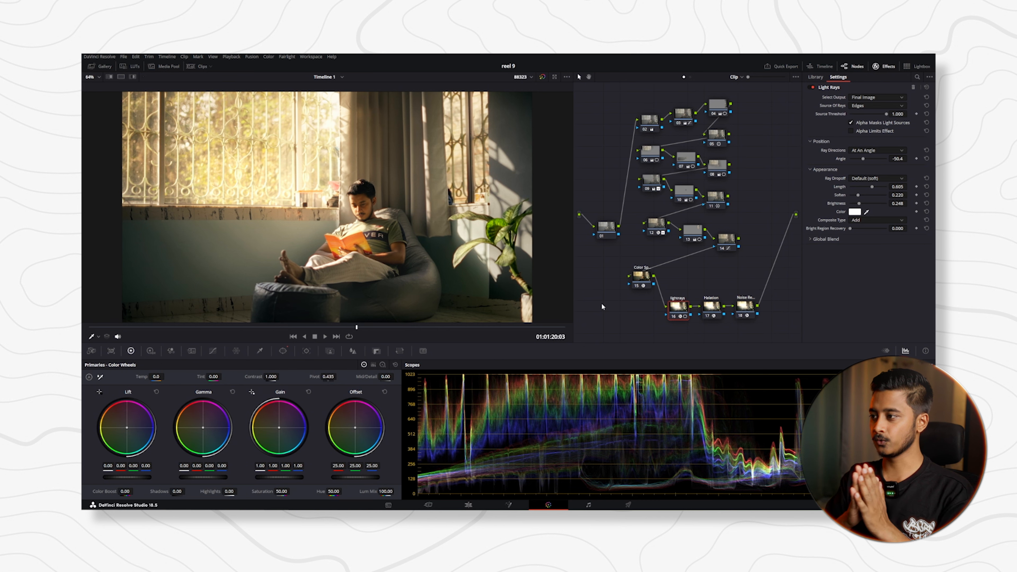
- Select every node in the node graph and disable them all to show the ungraded log footage
{"action": "left_click_drag", "start_coordinate": [596, 91], "coordinate": [768, 317]}
{"action": "key", "text": "ctrl+d"}
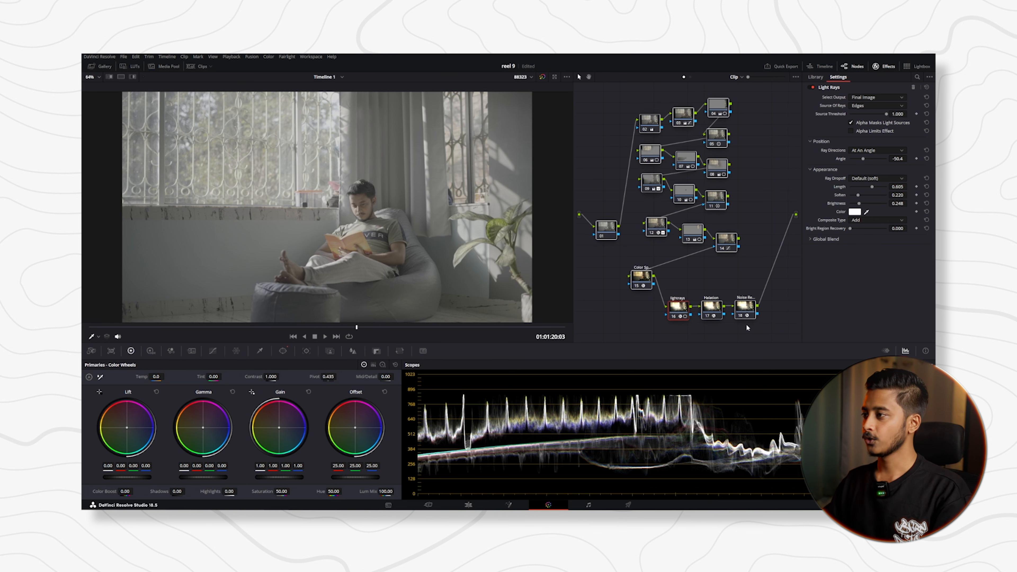
{"action": "key", "text": "ctrl+d"}
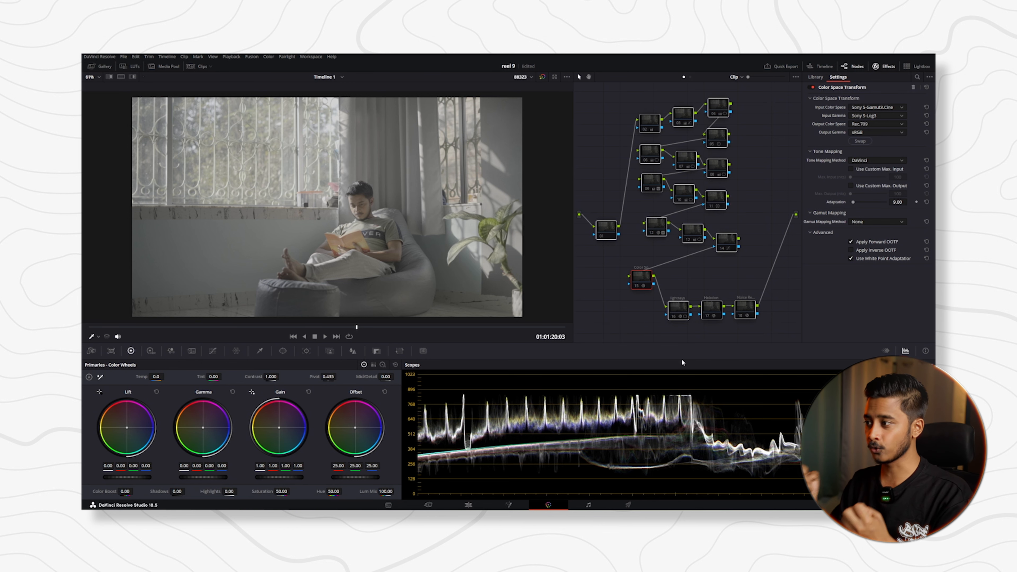
- Enable the Color Space Transform node and choose Sony S-Gamut3.Cine as input color space and Sony S-Log3 as input gamma
{"action": "left_click", "coordinate": [638, 286]}
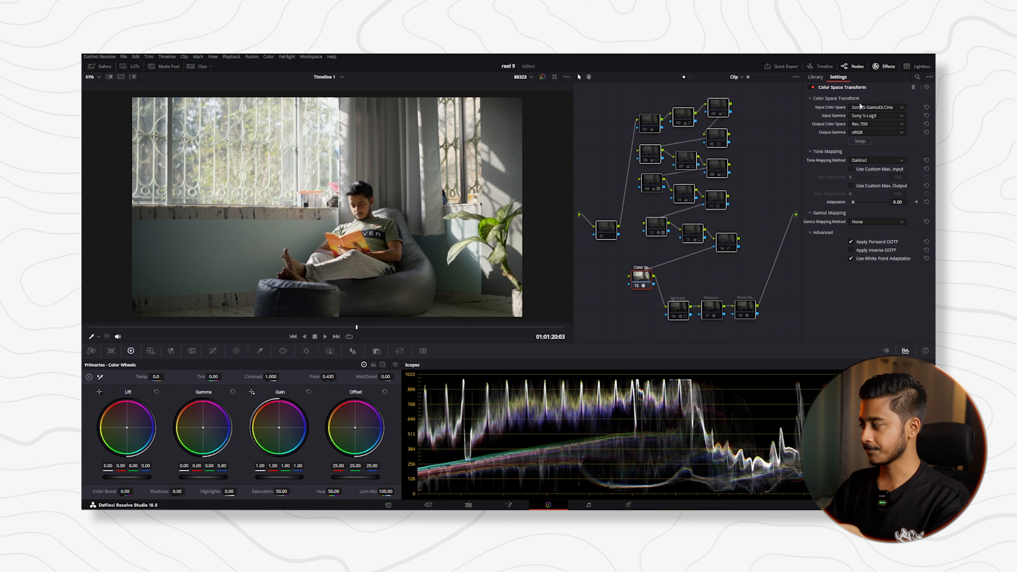
{"action": "left_click", "coordinate": [865, 108]}
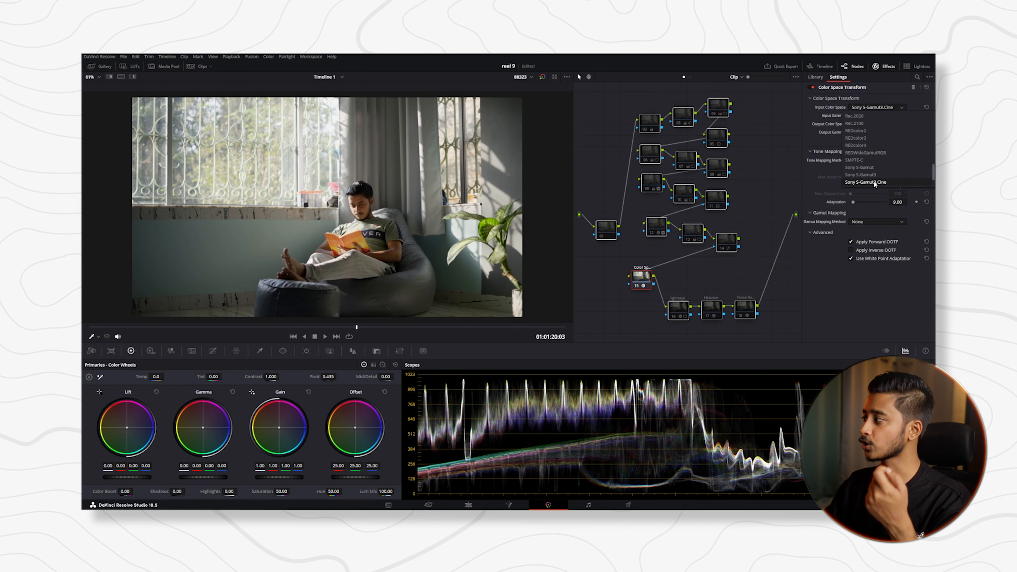
{"action": "left_click", "coordinate": [891, 182]}
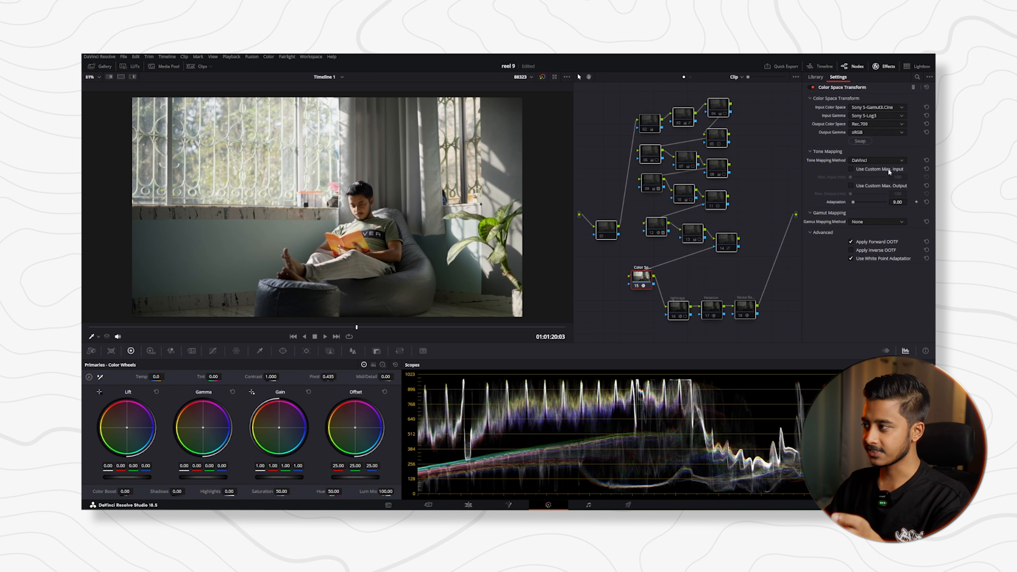
{"action": "left_click", "coordinate": [876, 116]}
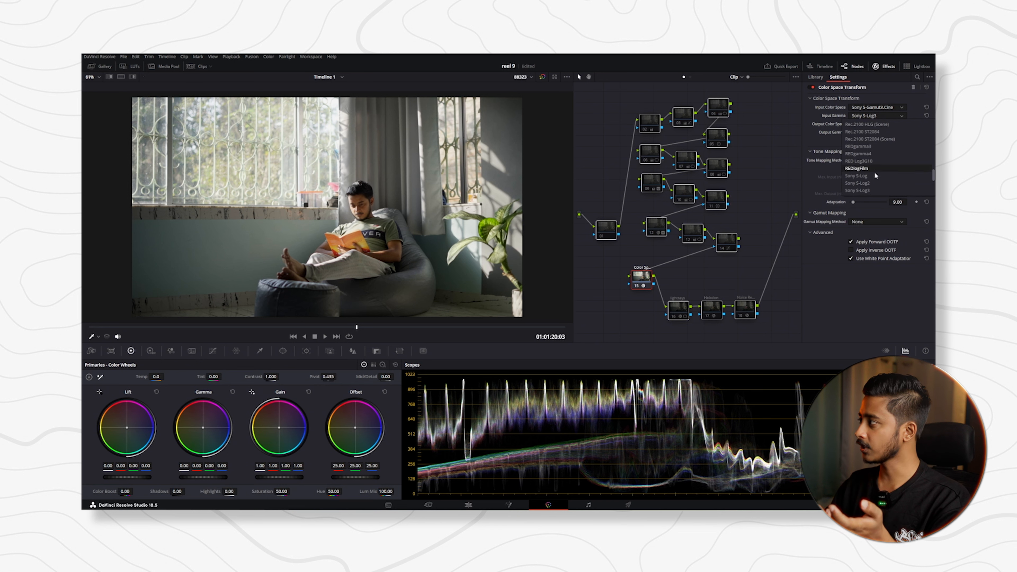
{"action": "left_click", "coordinate": [875, 184]}
- Choose Rec.709 as output color space and sRGB as output gamma, and compare the image with the transform off and on
{"action": "left_click", "coordinate": [884, 125]}
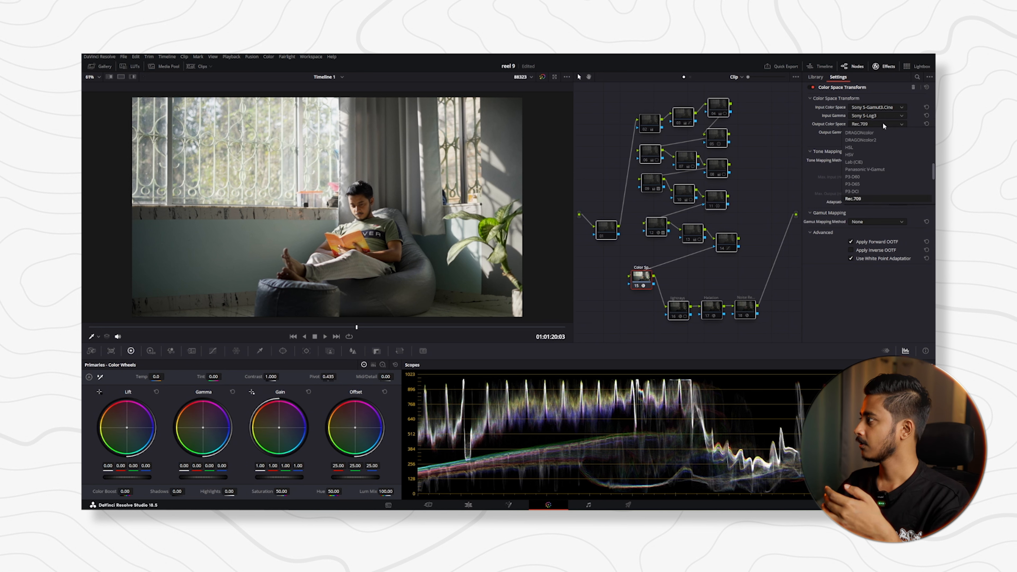
{"action": "left_click", "coordinate": [871, 197]}
{"action": "left_click", "coordinate": [873, 132]}
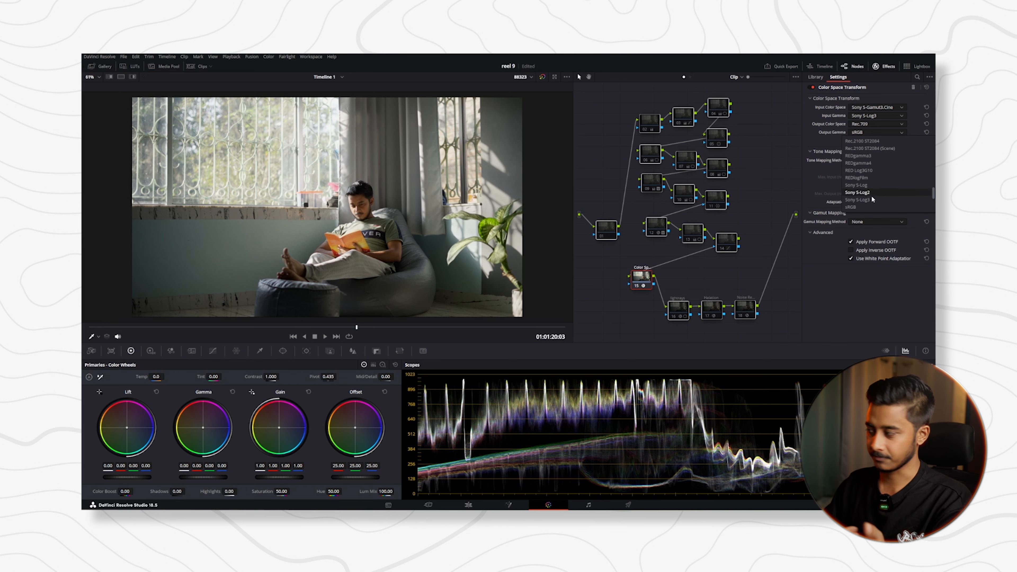
{"action": "left_click", "coordinate": [868, 206]}
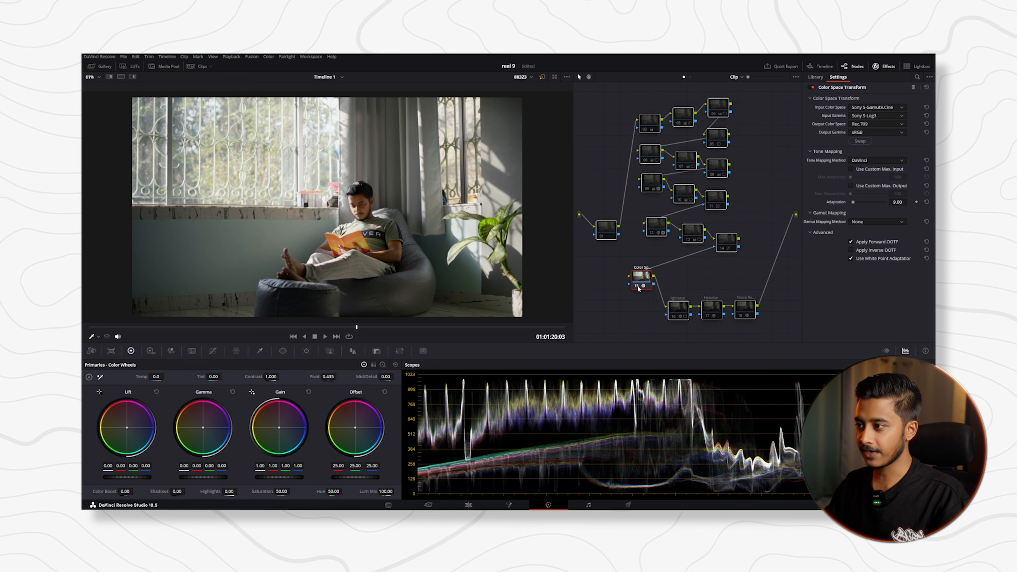
{"action": "key", "text": "ctrl+d"}
{"action": "key", "text": "ctrl+d"}
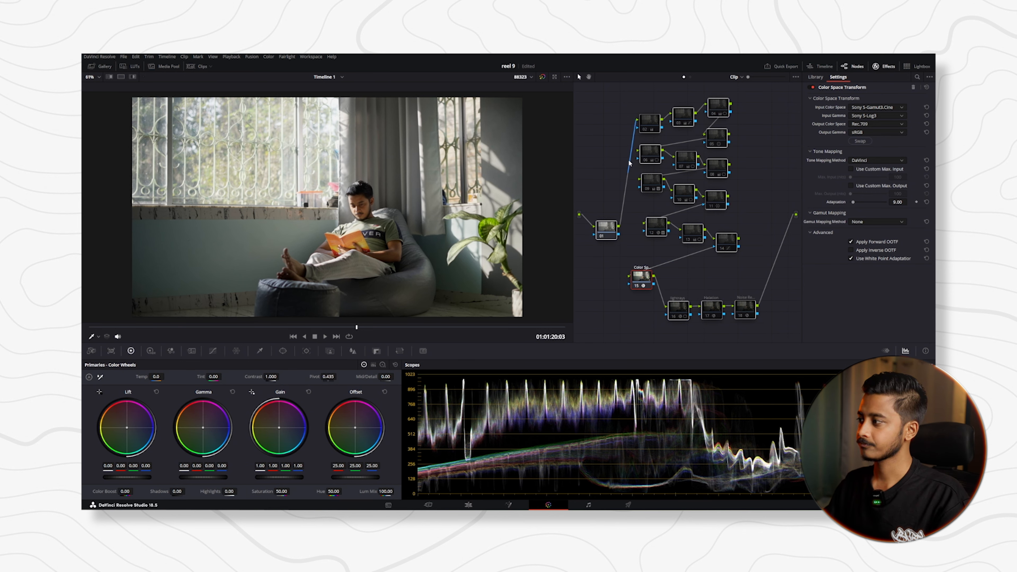
- Enable node 02 and compare the image with and without its adjustment
{"action": "left_click", "coordinate": [648, 124]}
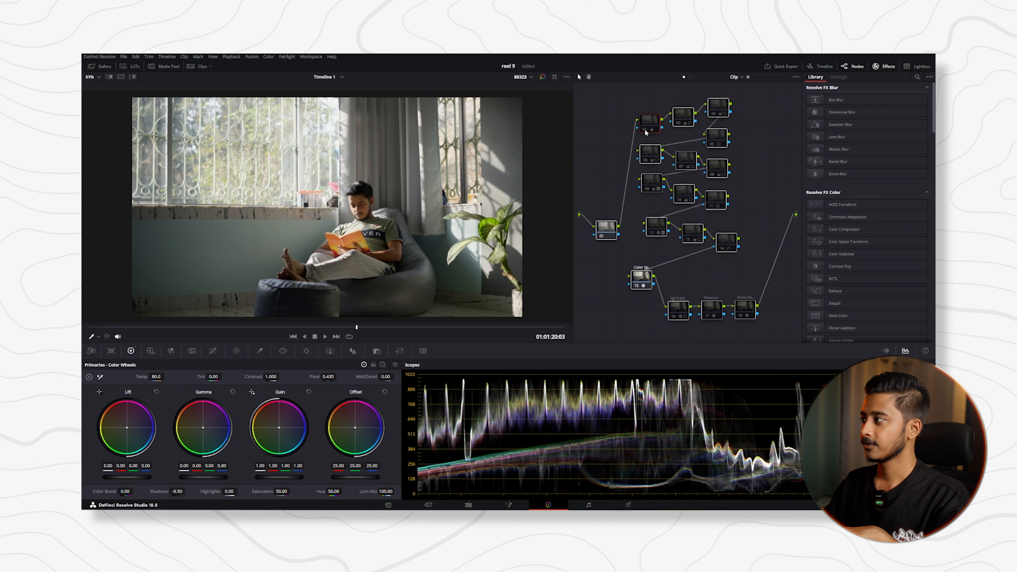
{"action": "left_click", "coordinate": [645, 129]}
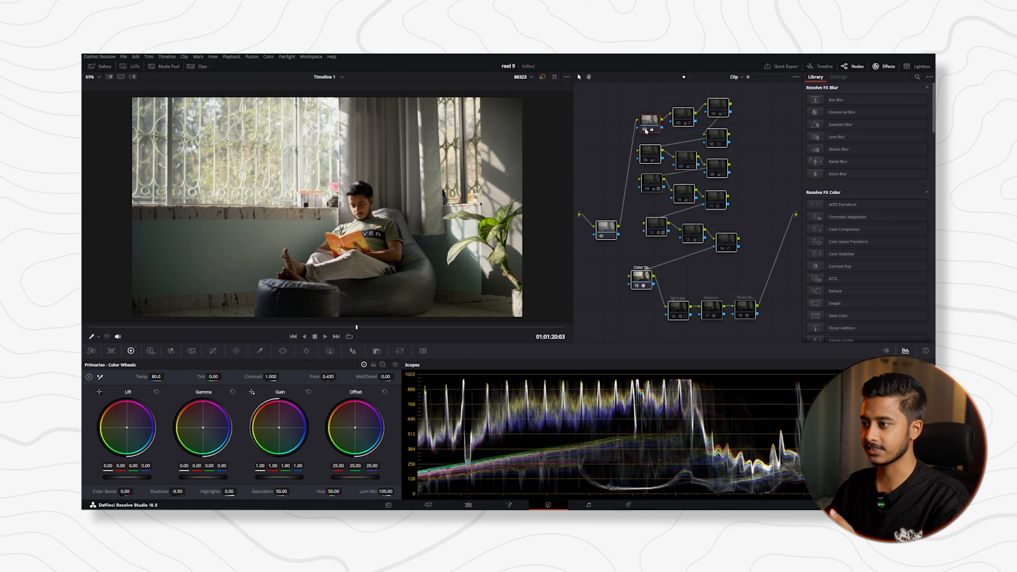
{"action": "key", "text": "ctrl+d"}
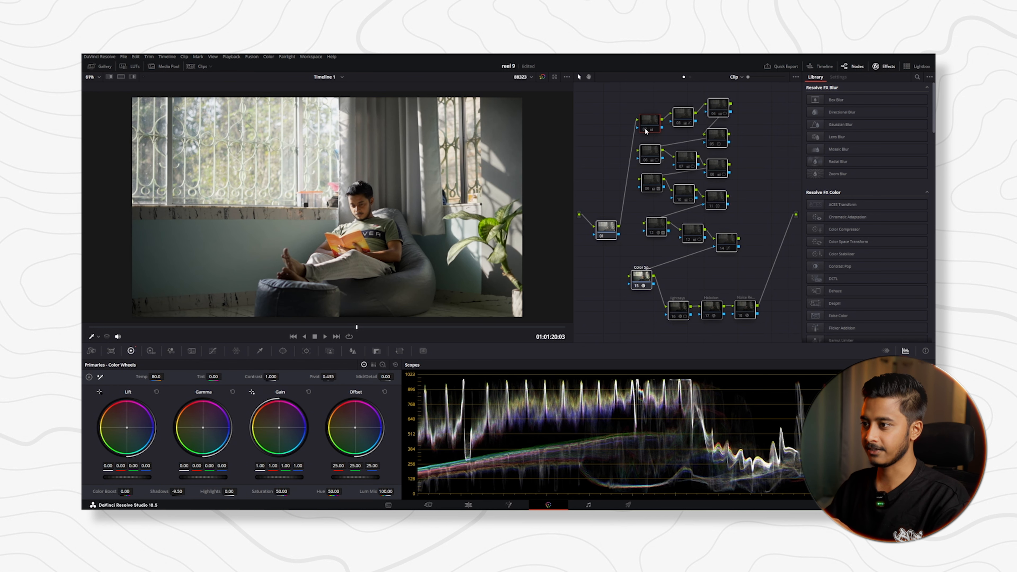
{"action": "key", "text": "ctrl+d"}
- Enable node 03, show its custom curve, and compare the image with and without the node
{"action": "left_click", "coordinate": [680, 127]}
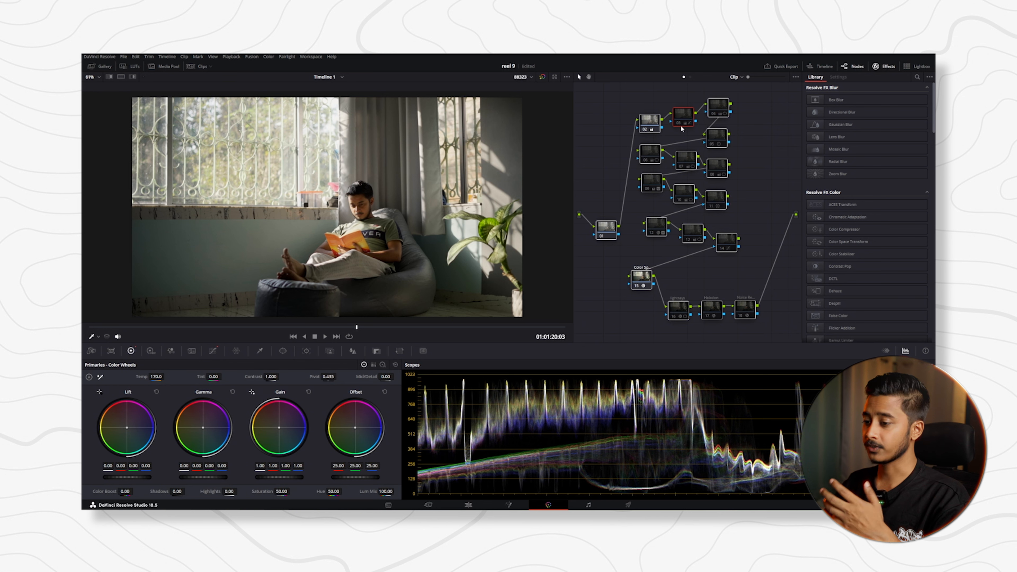
{"action": "key", "text": "ctrl+d"}
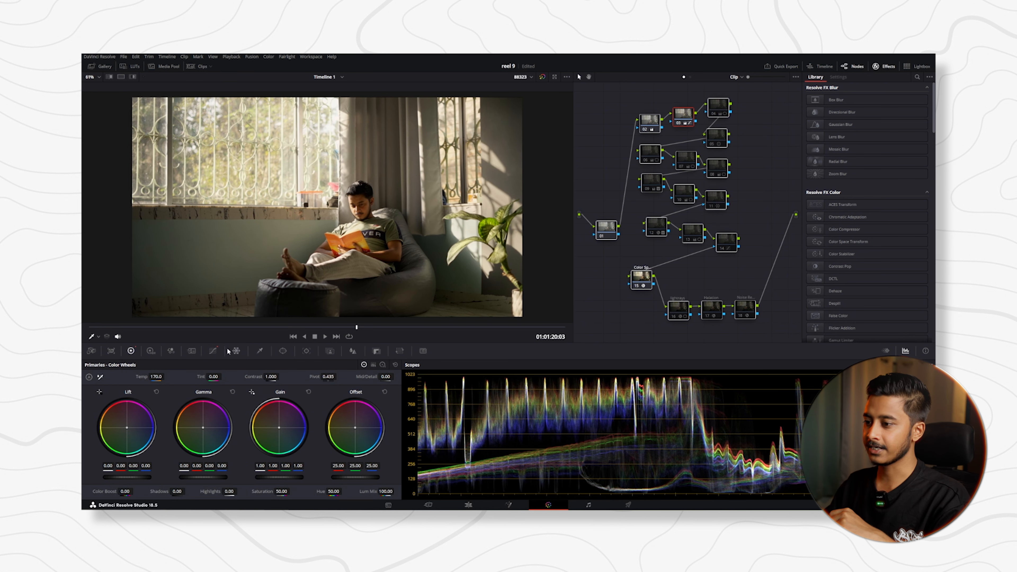
{"action": "left_click", "coordinate": [214, 351]}
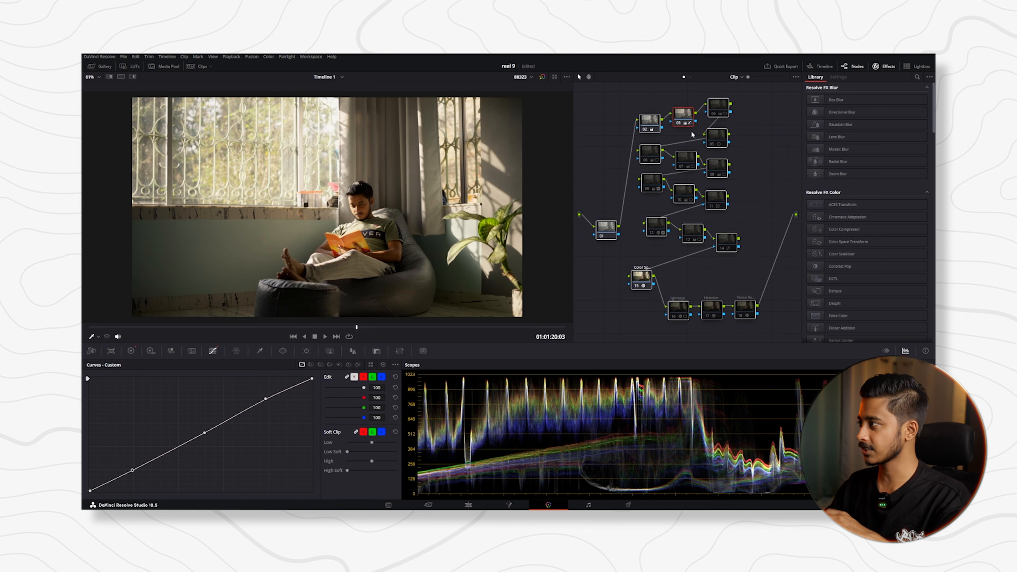
{"action": "left_click", "coordinate": [679, 125]}
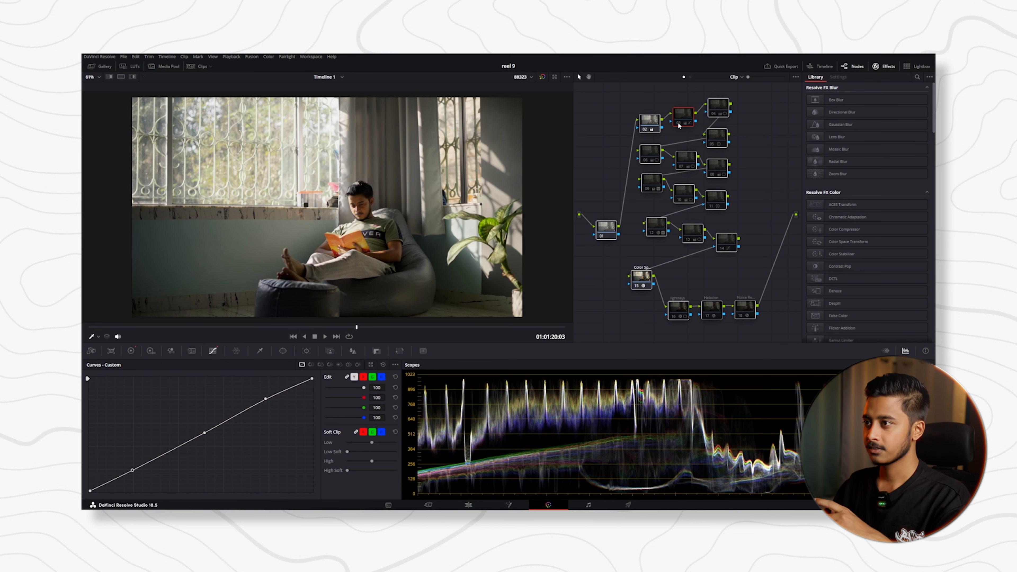
{"action": "key", "text": "ctrl+d"}
{"action": "key", "text": "ctrl+d"}
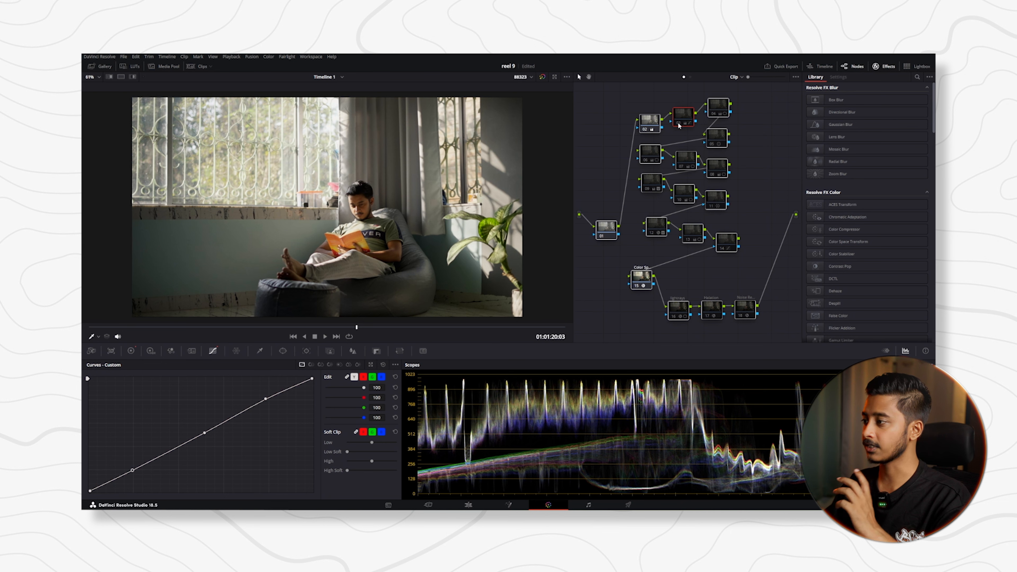
- Enable windowed nodes 04 and 06, and show the primaries color wheels for node 06
{"action": "left_click", "coordinate": [716, 115]}
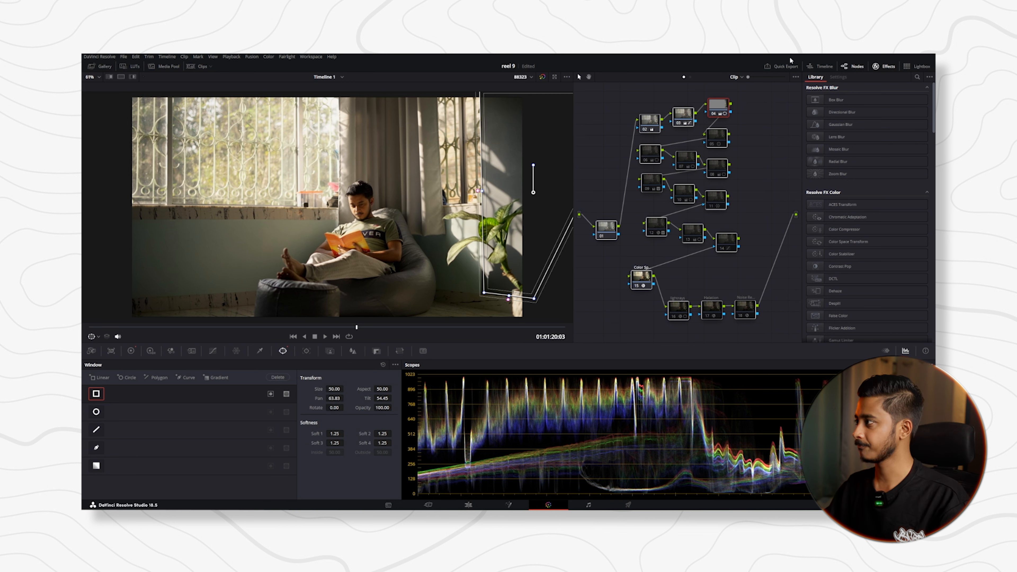
{"action": "left_click", "coordinate": [690, 118]}
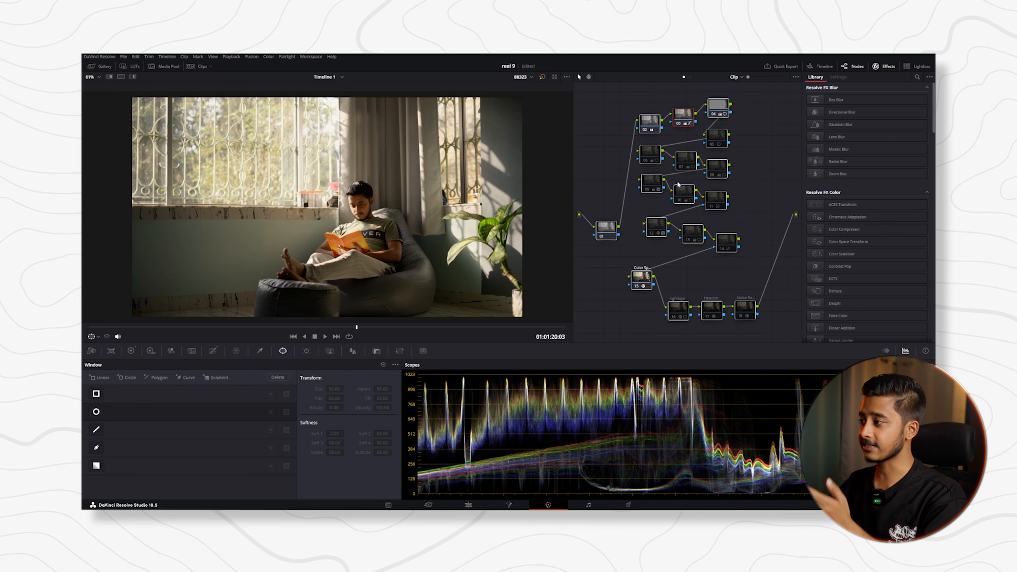
{"action": "left_click", "coordinate": [646, 162]}
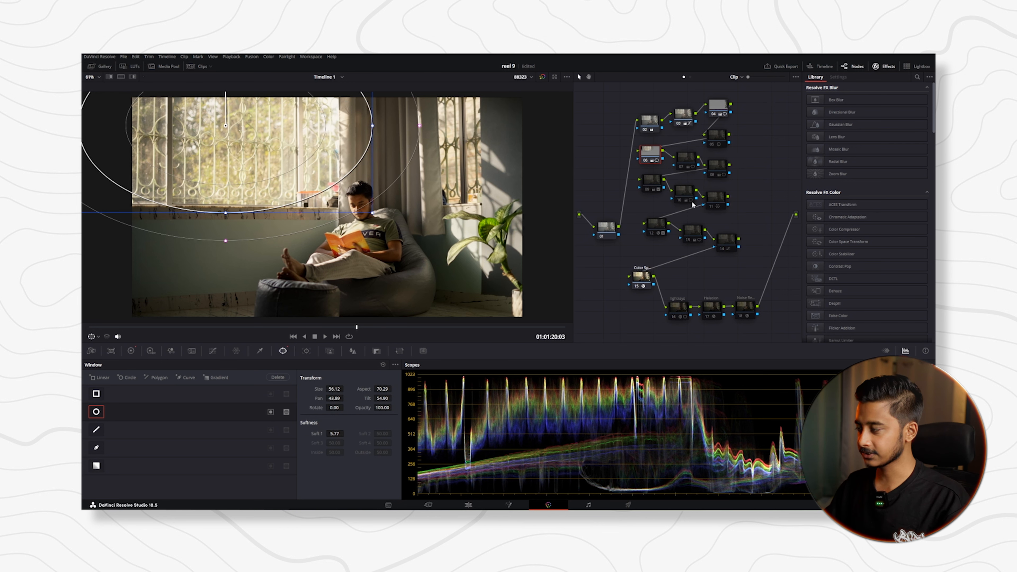
{"action": "left_click", "coordinate": [131, 351]}
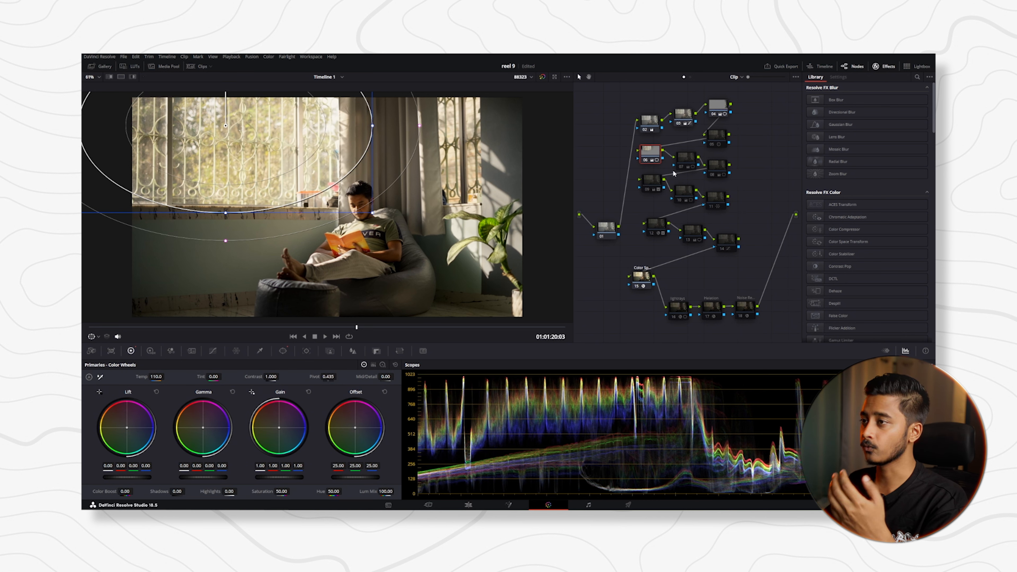
- Save the project and enable node 07 with its polygon window over the lower wall
{"action": "left_click", "coordinate": [684, 168]}
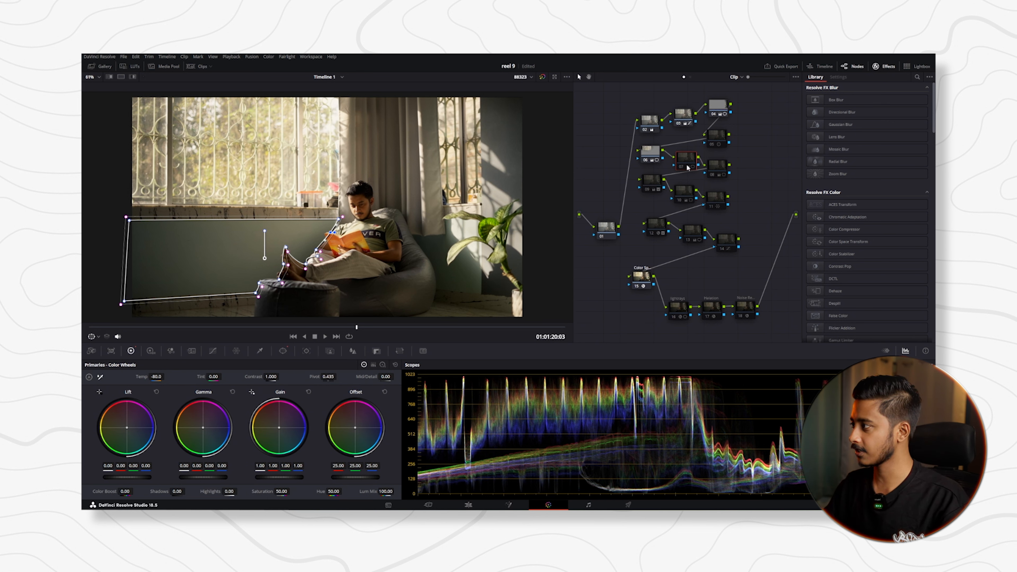
{"action": "key", "text": "ctrl+s"}
{"action": "key", "text": "ctrl+d"}
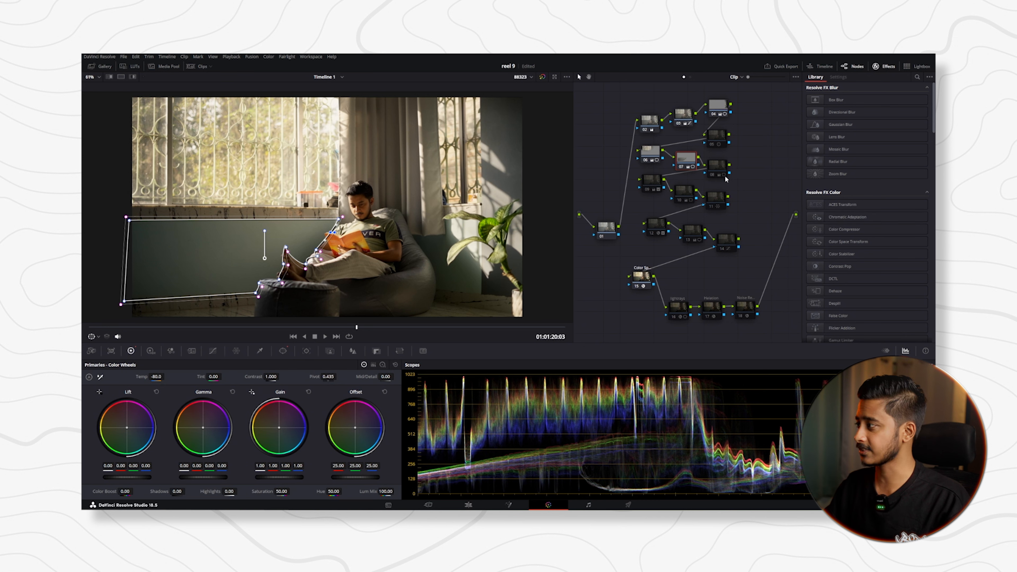
- Enable node 08 with its large soft elliptical window and compare the image with and without it
{"action": "left_click", "coordinate": [719, 170]}
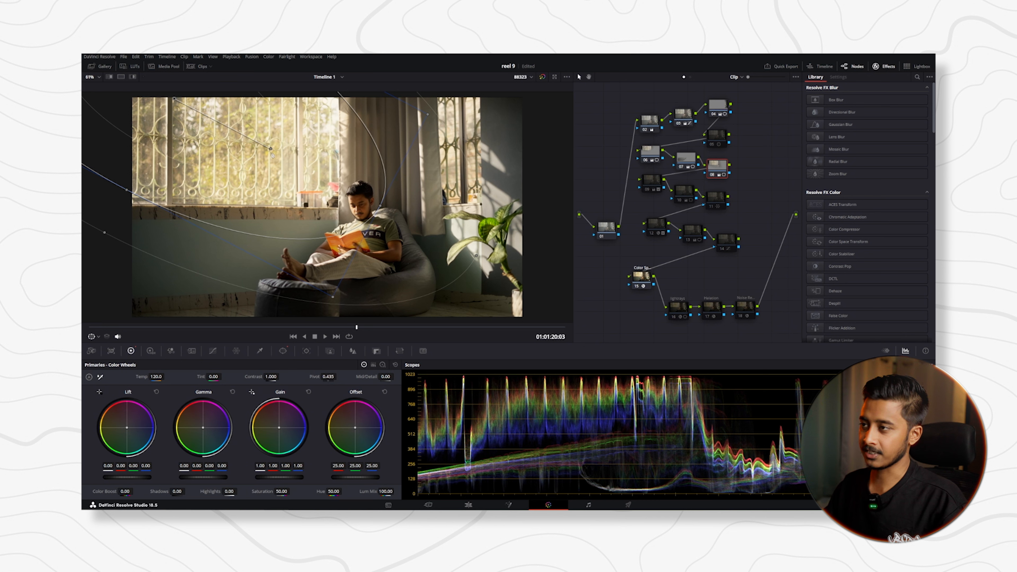
{"action": "left_click", "coordinate": [713, 175]}
{"action": "left_click", "coordinate": [713, 176]}
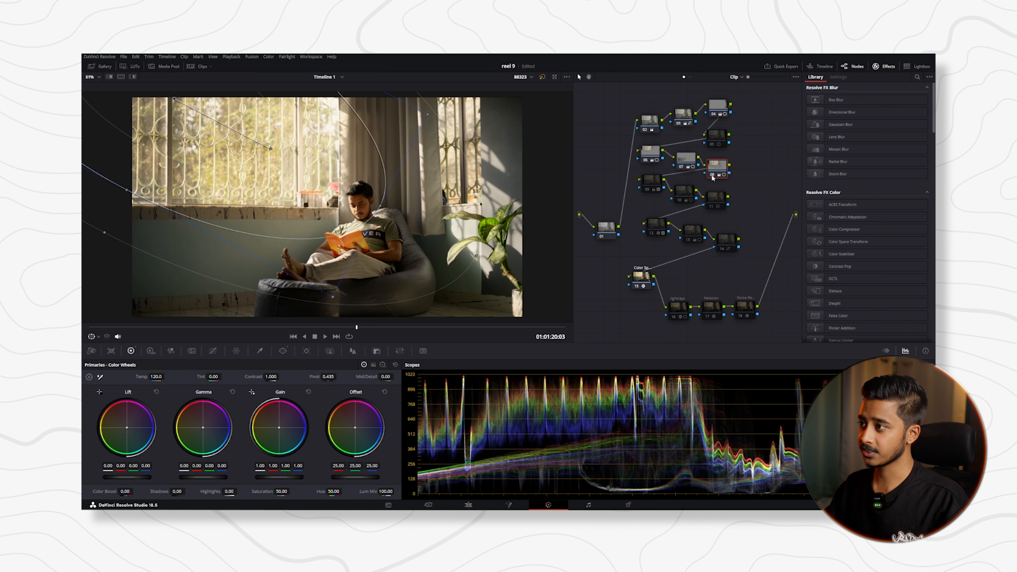
{"action": "left_click", "coordinate": [712, 175]}
{"action": "left_click", "coordinate": [713, 175]}
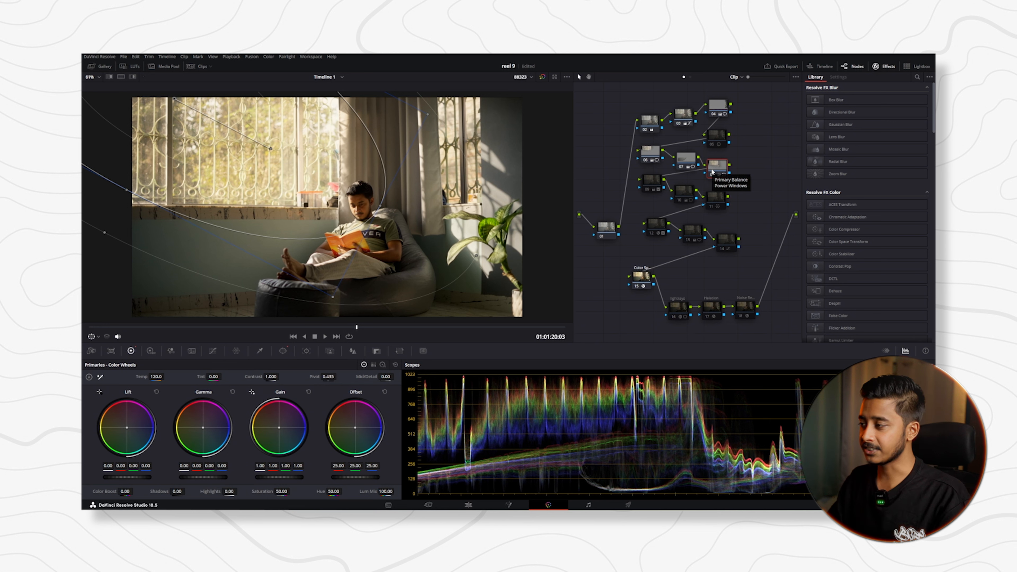
- Enable node 09 and repeatedly switch it off and on to compare its cooling effect outside the elliptical window
{"action": "left_click", "coordinate": [652, 186]}
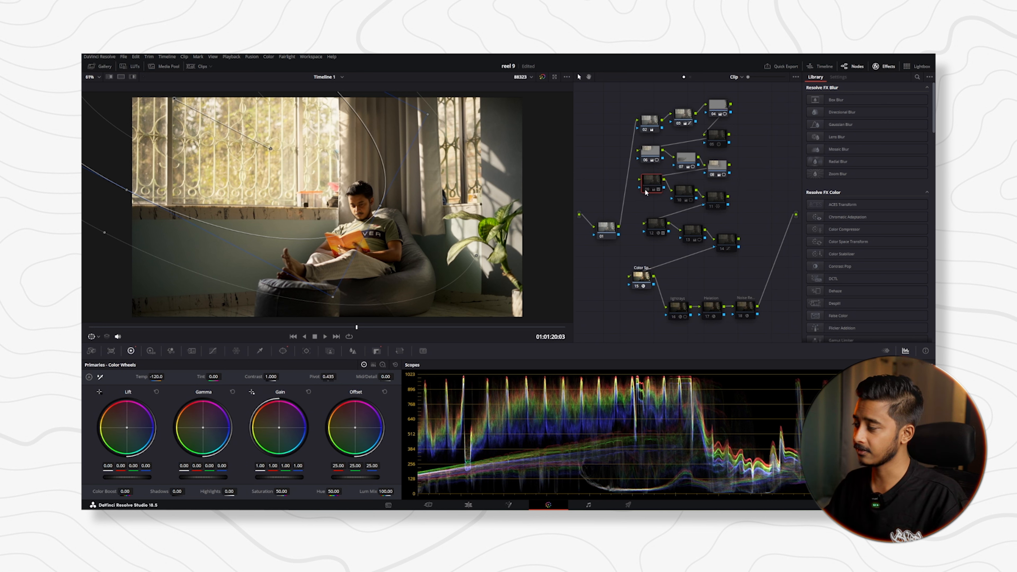
{"action": "left_click", "coordinate": [647, 190]}
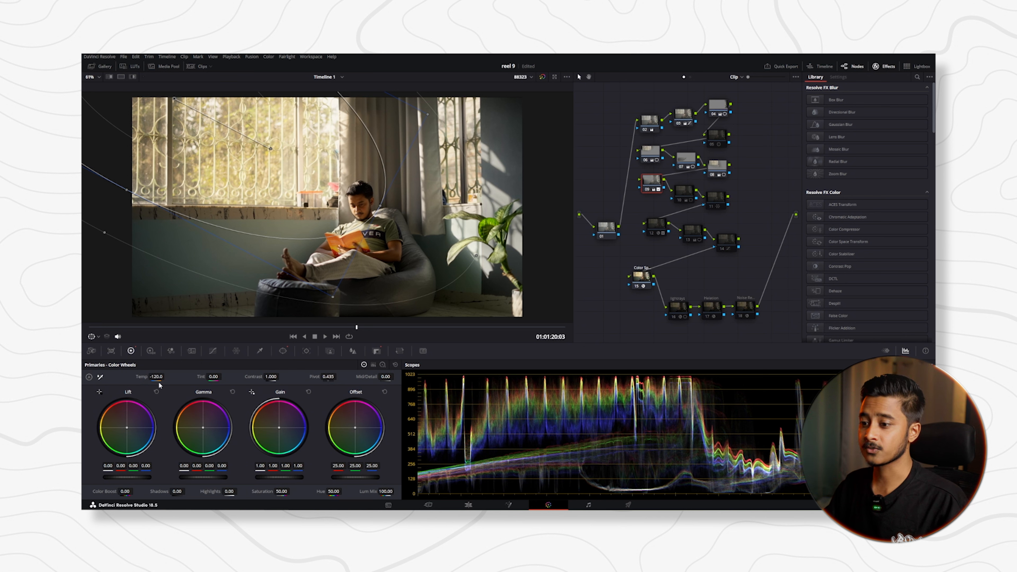
{"action": "left_click", "coordinate": [648, 189]}
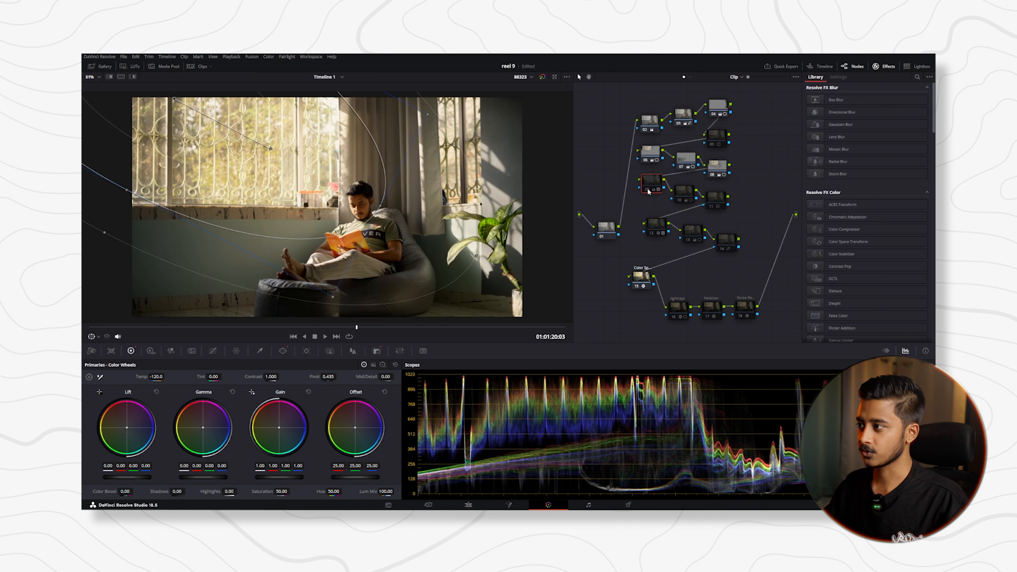
{"action": "left_click", "coordinate": [648, 190]}
{"action": "left_click", "coordinate": [649, 190]}
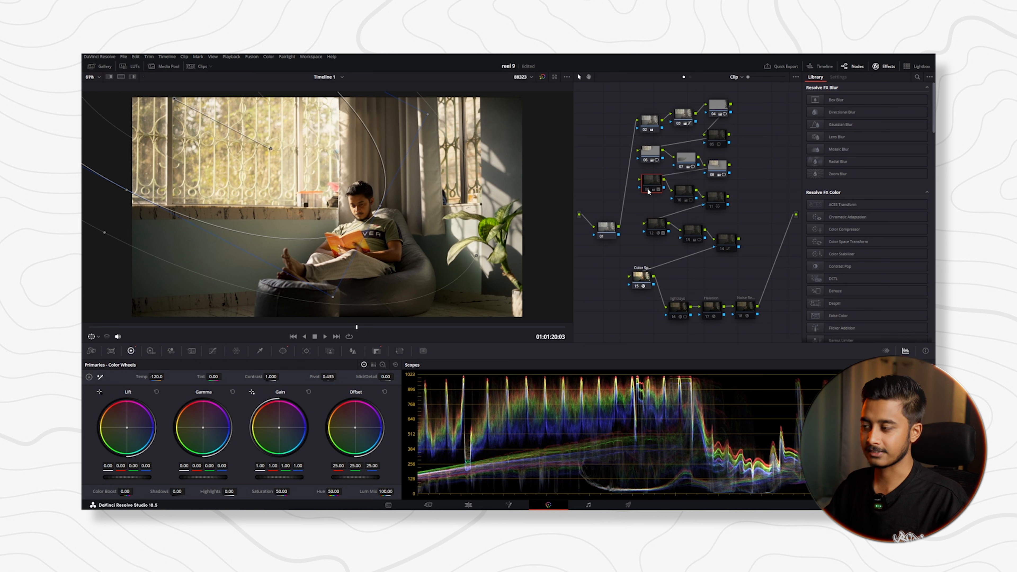
{"action": "left_click", "coordinate": [648, 190]}
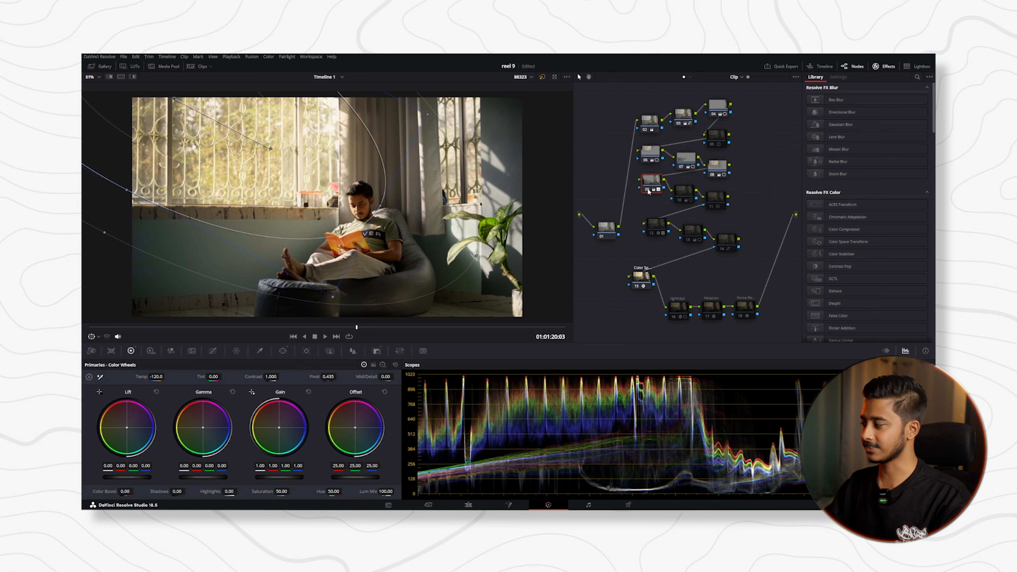
{"action": "left_click", "coordinate": [649, 190]}
{"action": "left_click", "coordinate": [649, 190]}
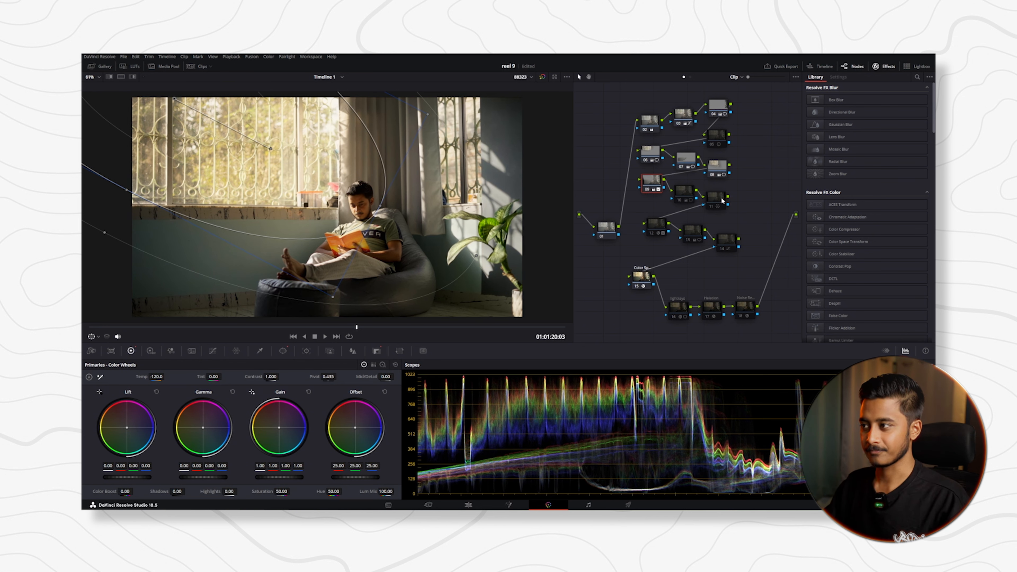
- Enable node 10 and show its circular power window around the man's face
{"action": "left_click", "coordinate": [681, 199]}
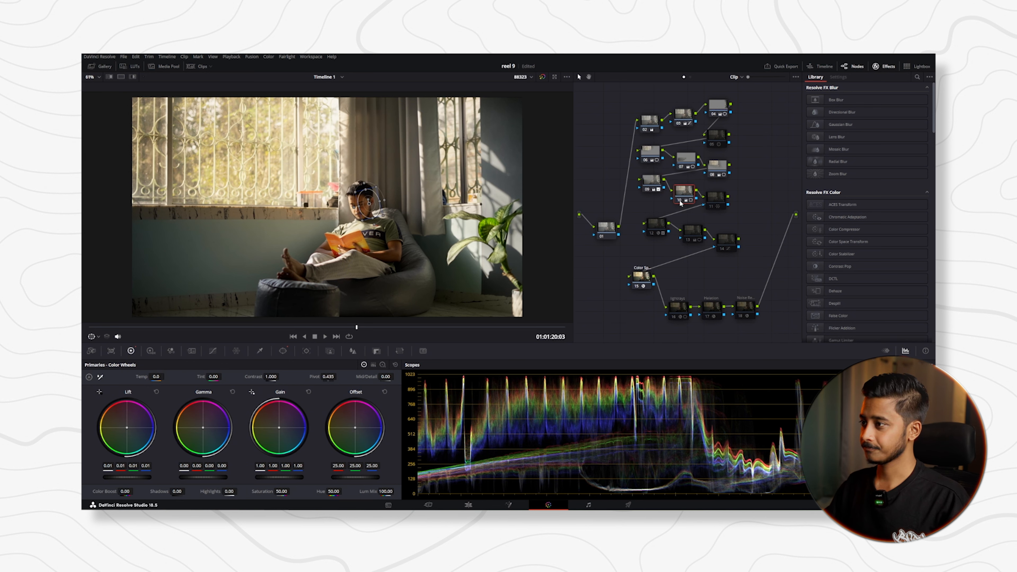
{"action": "scroll", "coordinate": [368, 208], "scroll_direction": "up", "scroll_amount": 1}
{"action": "scroll", "coordinate": [368, 209], "scroll_direction": "up", "scroll_amount": 3}
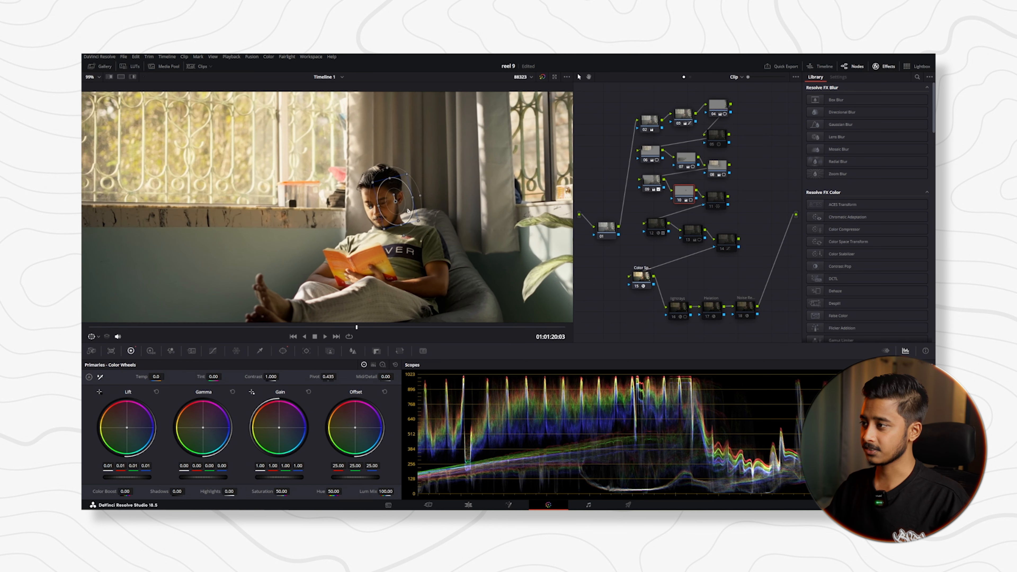
{"action": "left_click", "coordinate": [283, 351]}
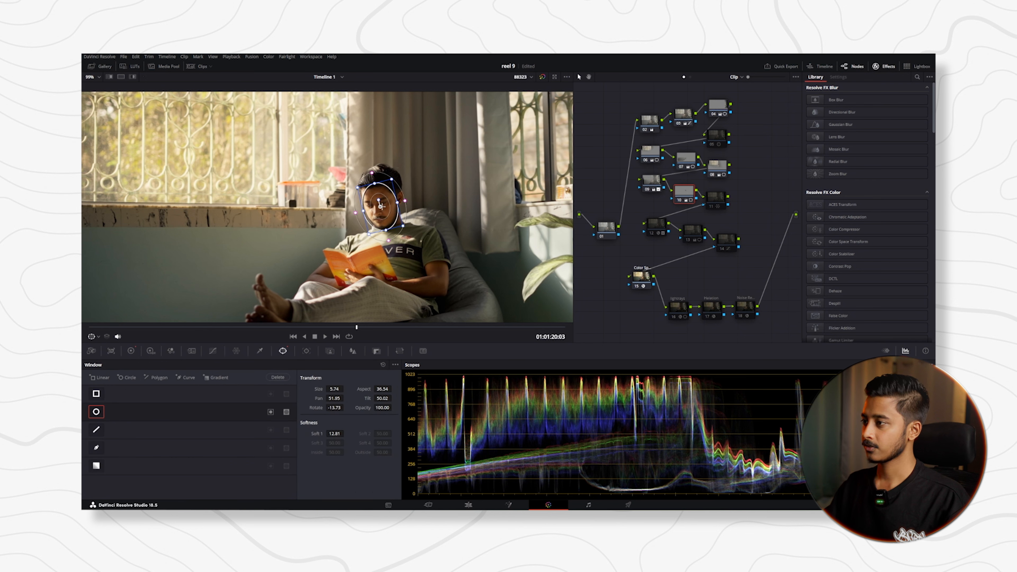
- Show the window tracking for node 10 and check the face window at an earlier point in the clip
{"action": "left_click", "coordinate": [306, 351]}
{"action": "left_click", "coordinate": [182, 395]}
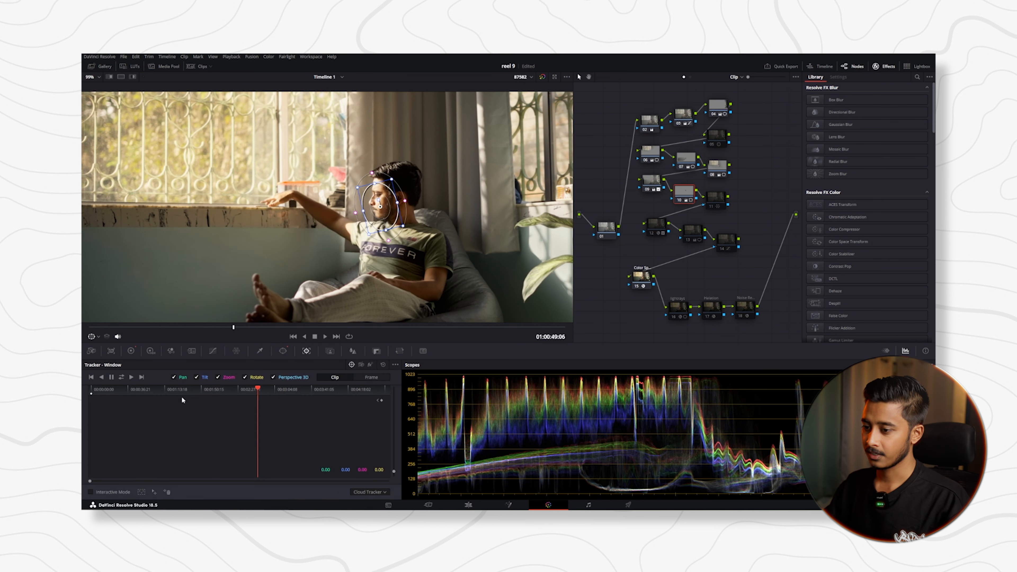
{"action": "left_click", "coordinate": [257, 390]}
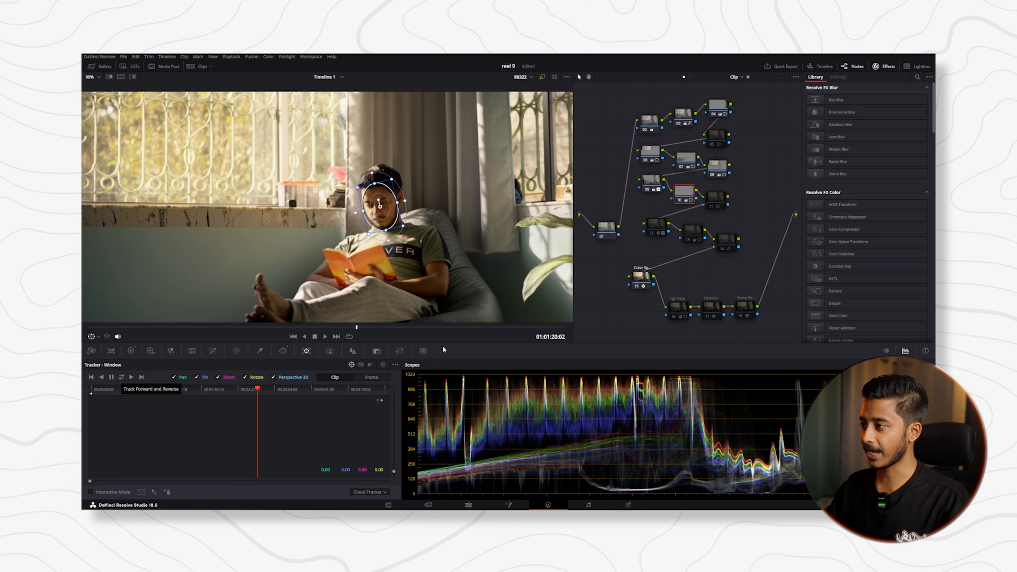
{"action": "scroll", "coordinate": [432, 245], "scroll_direction": "down", "scroll_amount": 3}
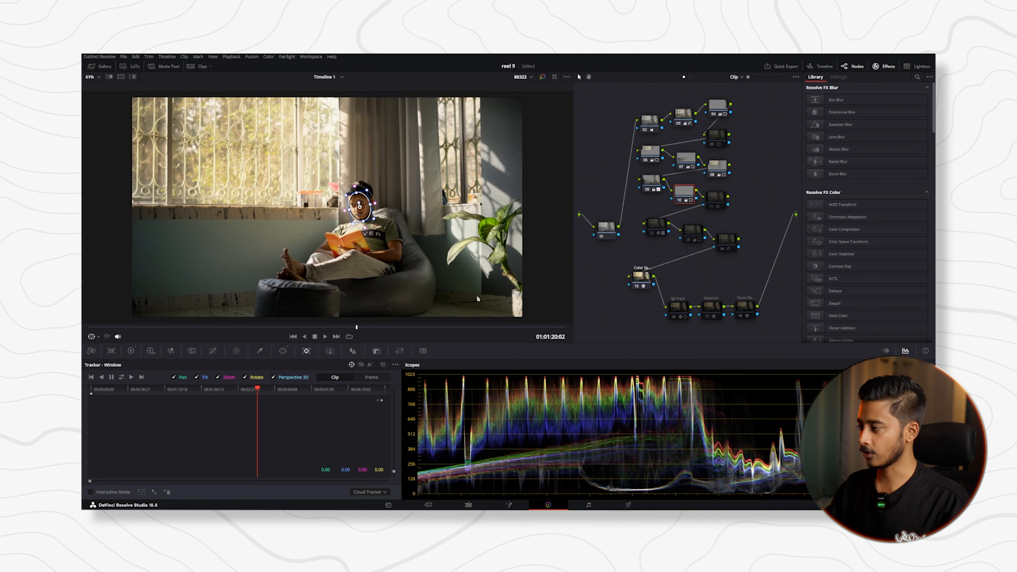
- Enable node 11 and show its Hue - Saturation Color Warper adjustment with the man's skin in close view
{"action": "left_click", "coordinate": [717, 198]}
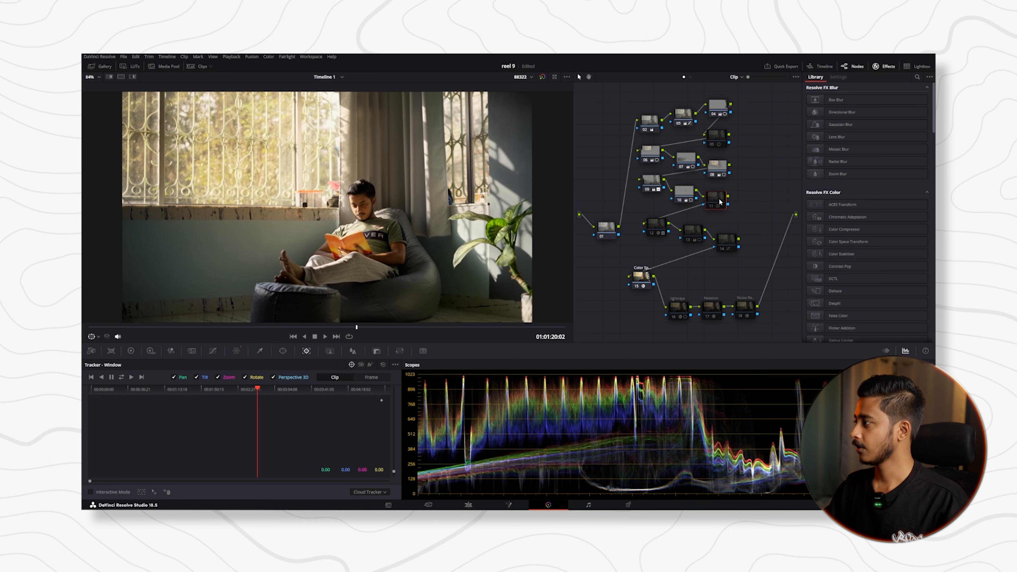
{"action": "scroll", "coordinate": [388, 221], "scroll_direction": "up", "scroll_amount": 4}
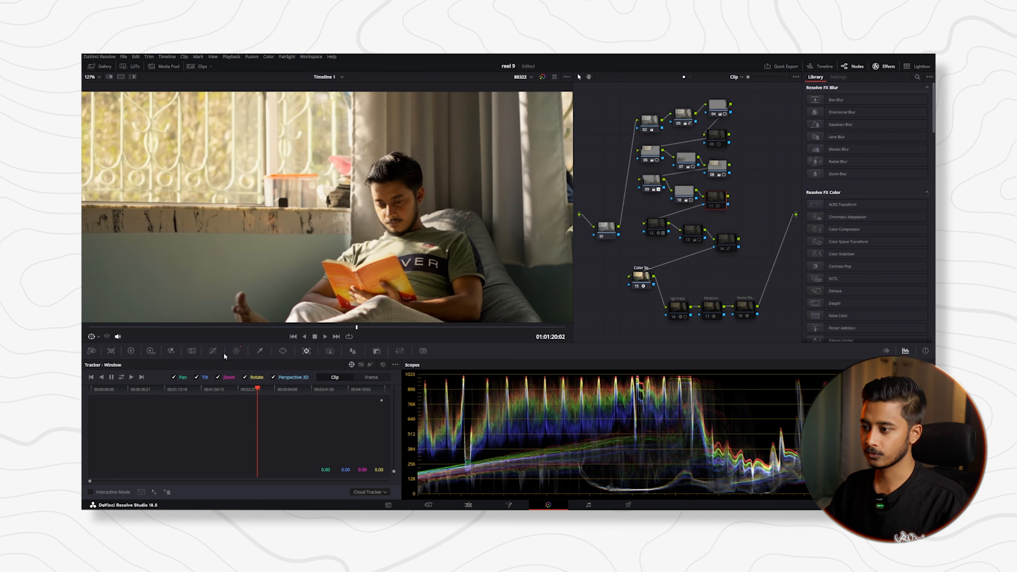
{"action": "left_click", "coordinate": [236, 351]}
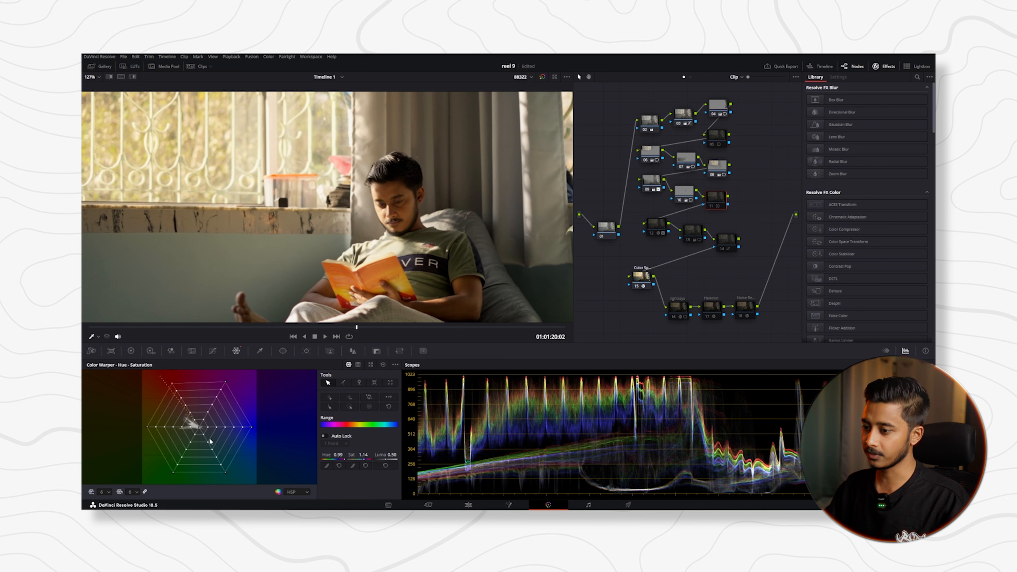
{"action": "left_click", "coordinate": [711, 207]}
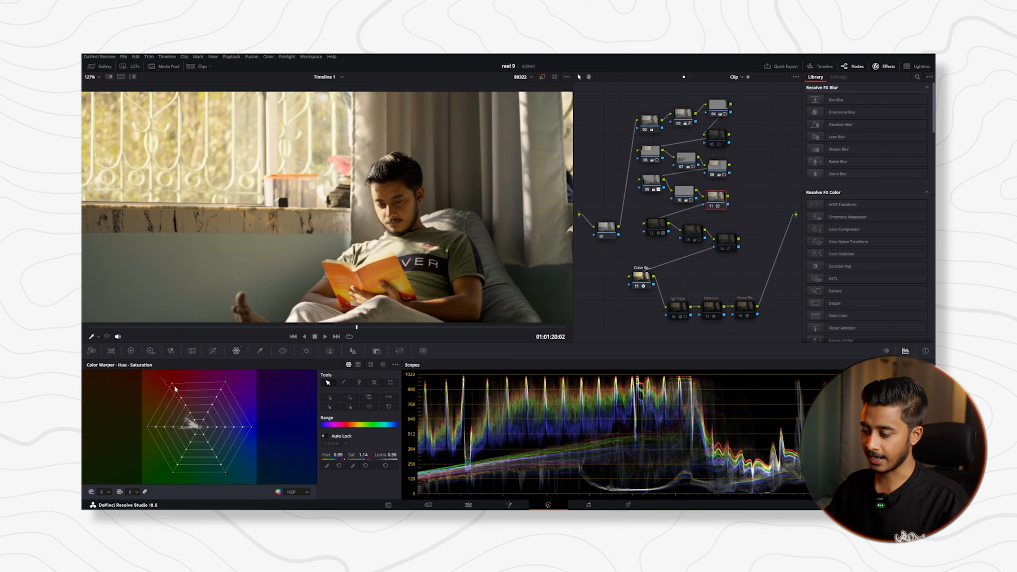
{"action": "scroll", "coordinate": [367, 209], "scroll_direction": "down", "scroll_amount": 4}
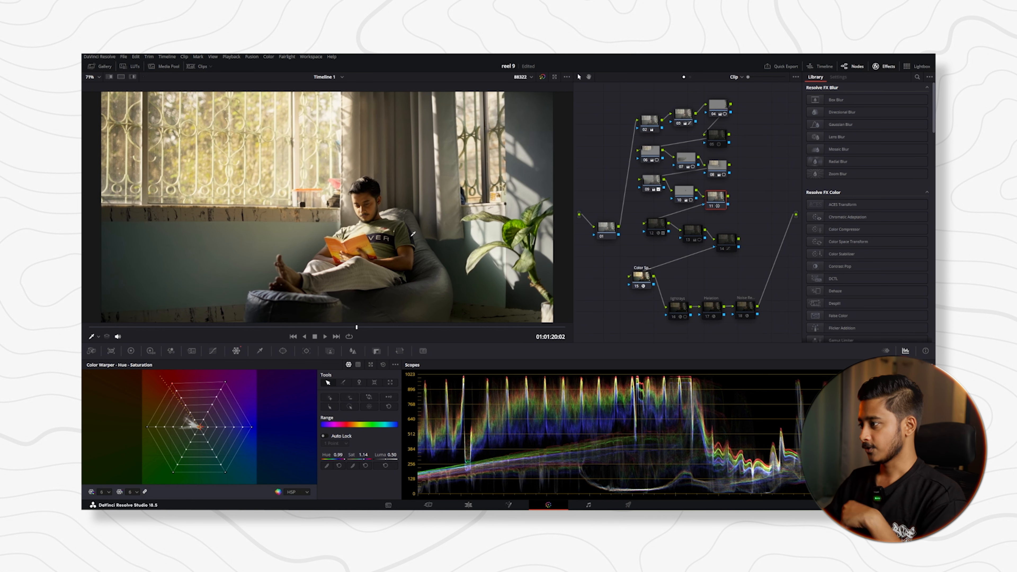
- Enable node 12 with its Glow effect and repeatedly switch it off and on to compare the image
{"action": "left_click", "coordinate": [656, 231]}
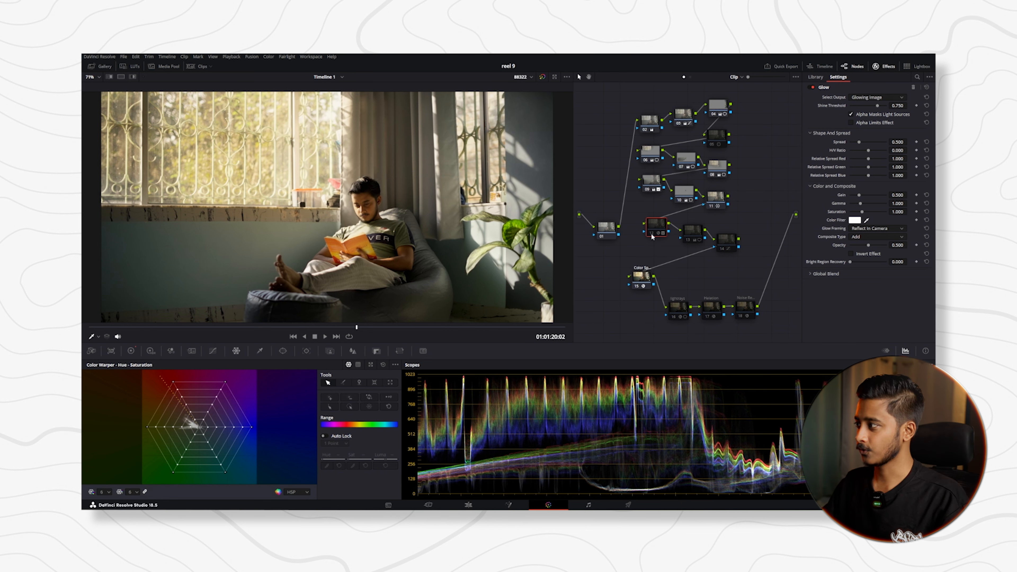
{"action": "key", "text": "ctrl+d"}
{"action": "scroll", "coordinate": [387, 170], "scroll_direction": "down", "scroll_amount": 1}
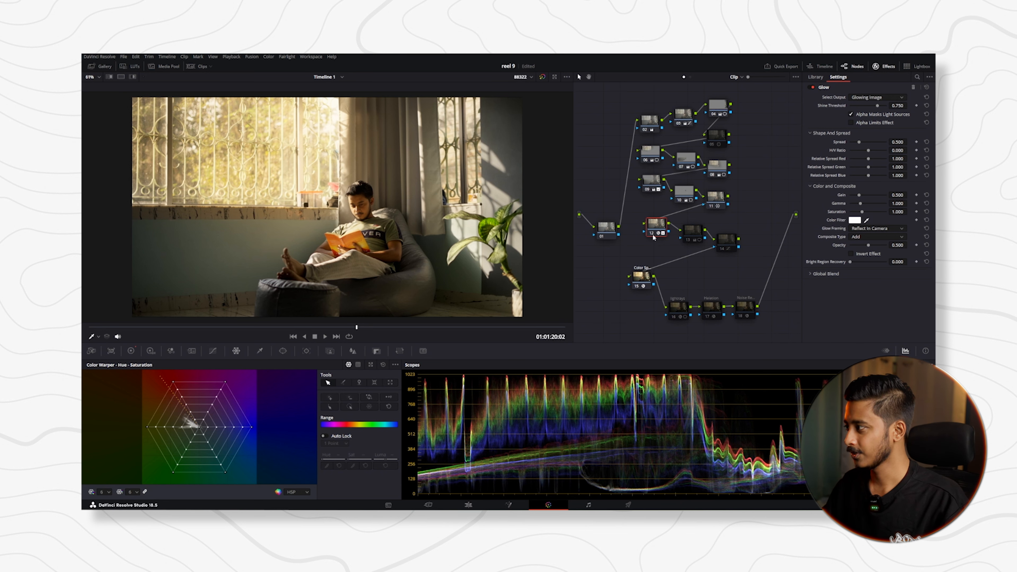
{"action": "key", "text": "ctrl+d"}
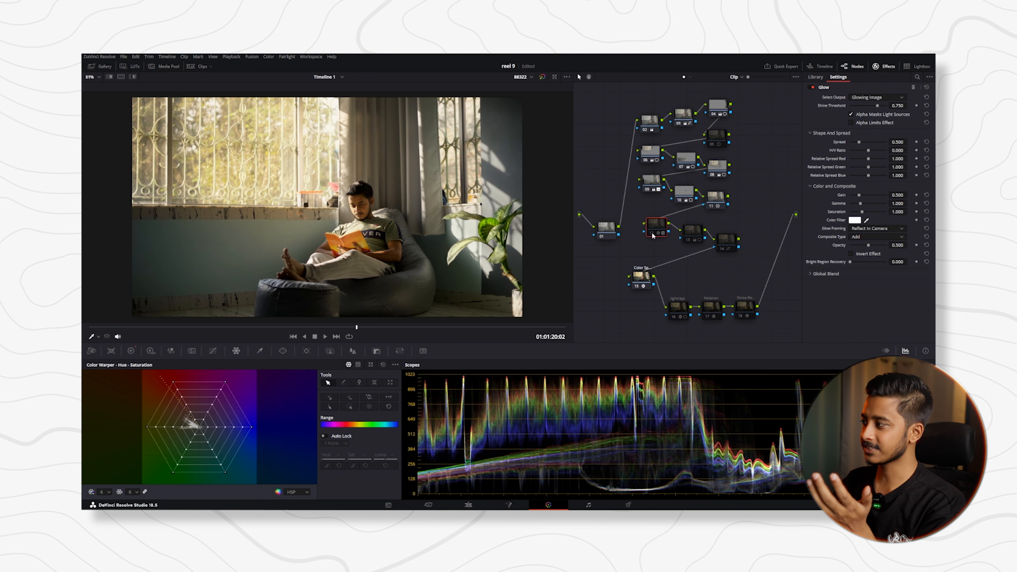
{"action": "key", "text": "ctrl+d"}
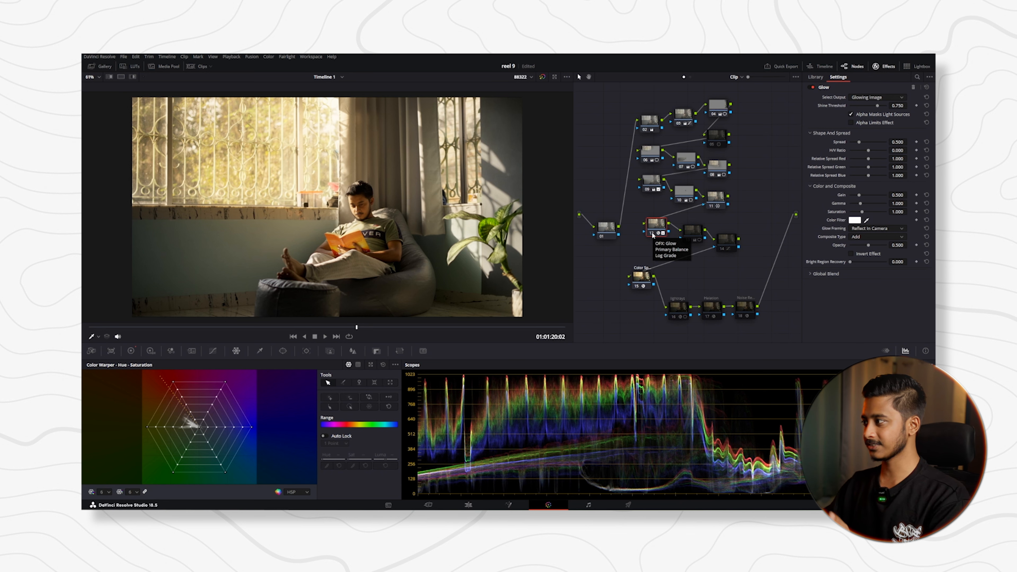
{"action": "key", "text": "ctrl+d"}
{"action": "key", "text": "ctrl+d"}
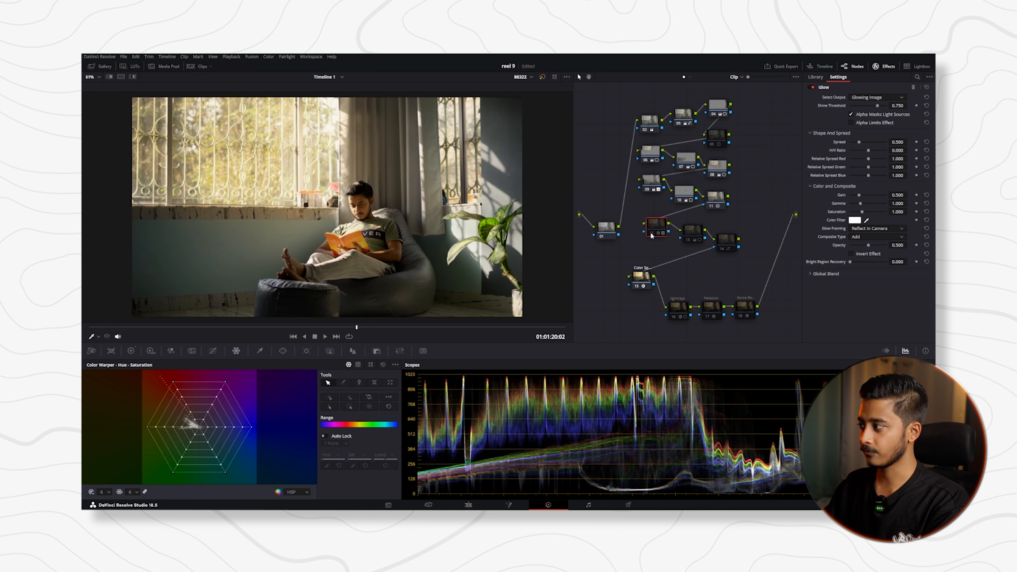
{"action": "key", "text": "ctrl+d"}
{"action": "key", "text": "ctrl+d"}
{"action": "key", "text": "ctrl+d"}
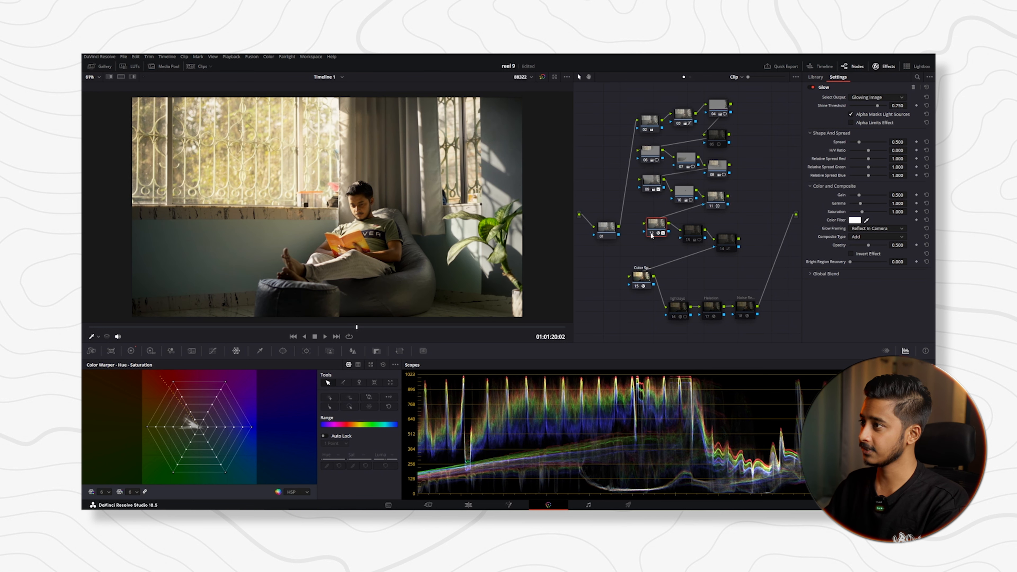
{"action": "key", "text": "ctrl+d"}
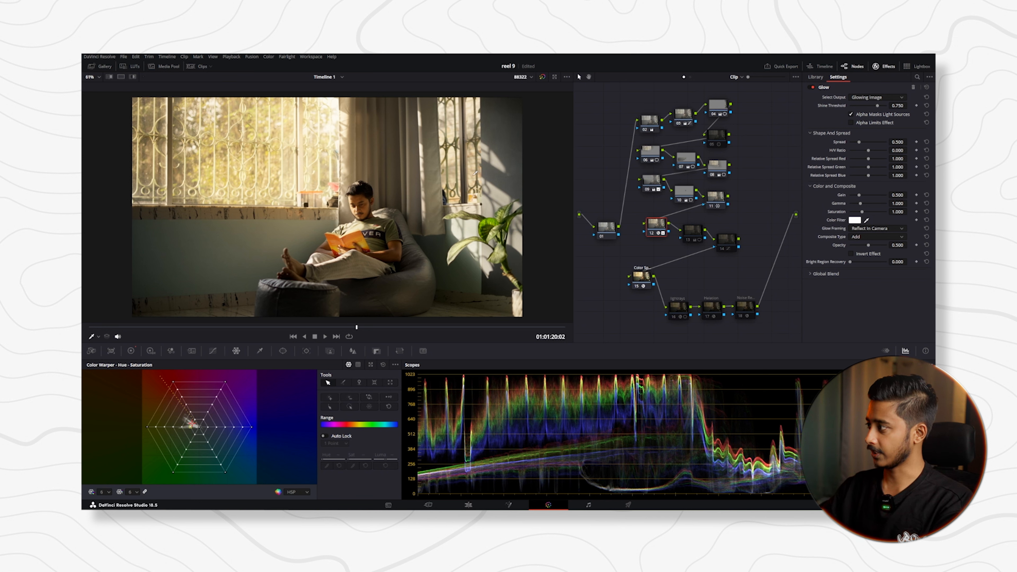
- Enable windowed node 13 and switch it off and on to compare its effect on the image
{"action": "left_click", "coordinate": [693, 232]}
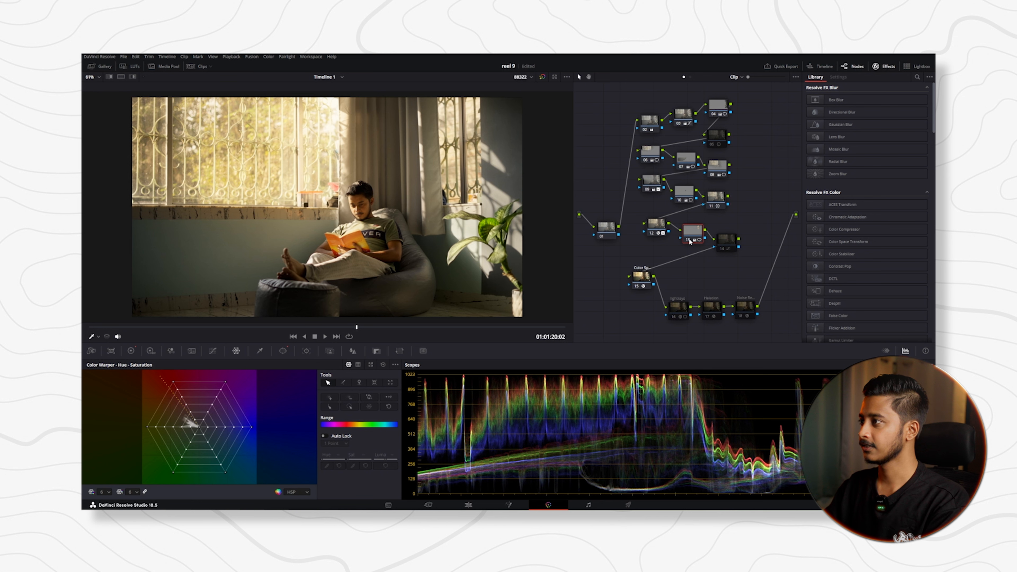
{"action": "key", "text": "ctrl+d"}
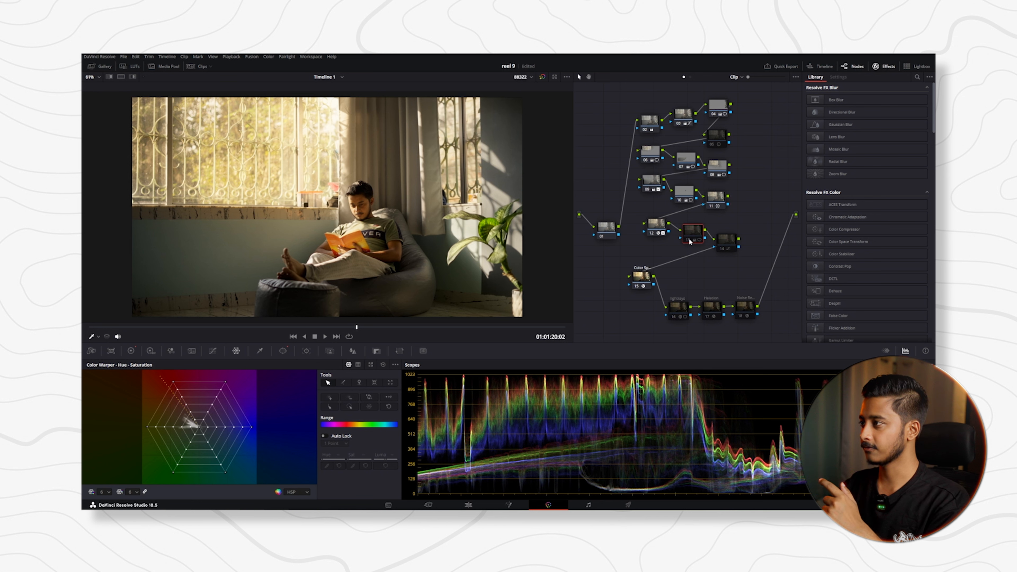
{"action": "key", "text": "ctrl+d"}
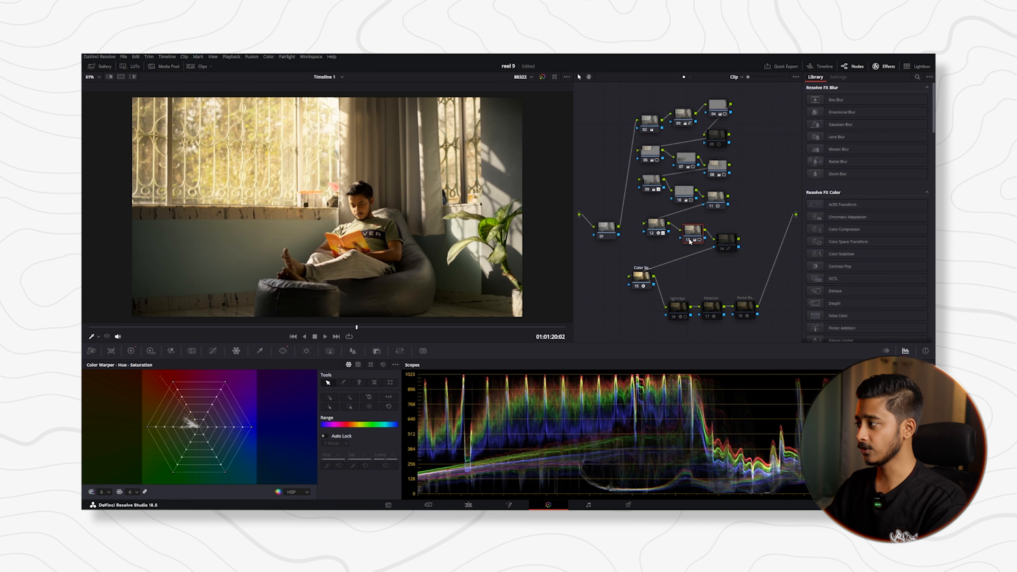
{"action": "key", "text": "ctrl+d"}
{"action": "key", "text": "ctrl+d"}
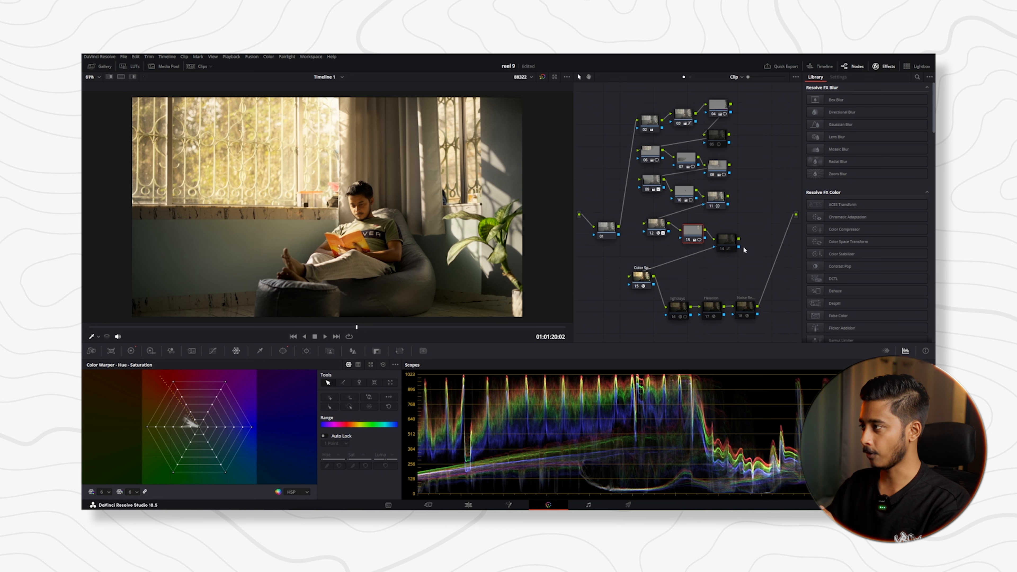
- Move node 14 slightly down in the node graph, enable it, and show its custom curves
{"action": "left_click", "coordinate": [729, 245]}
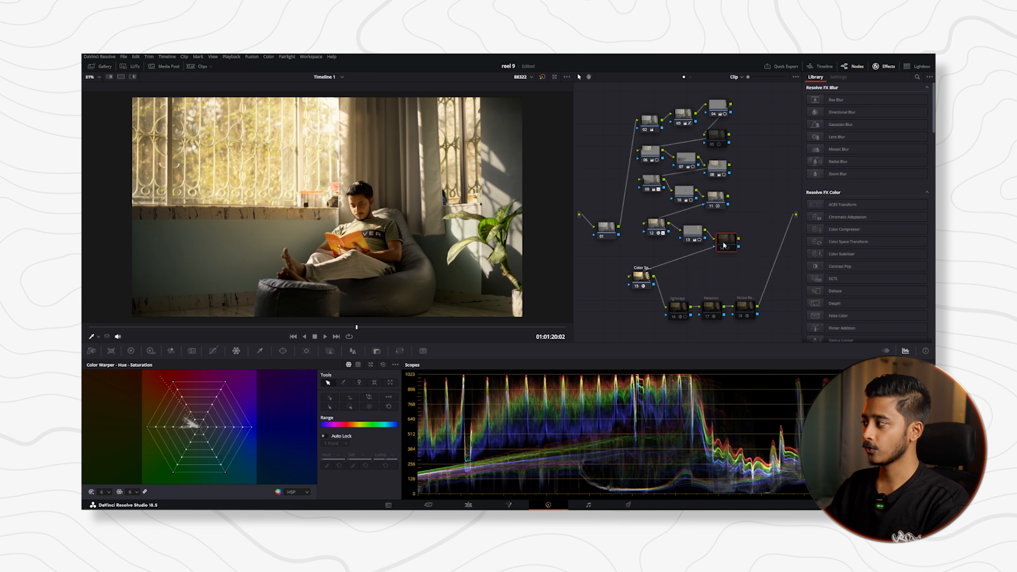
{"action": "left_click_drag", "start_coordinate": [724, 245], "coordinate": [725, 253]}
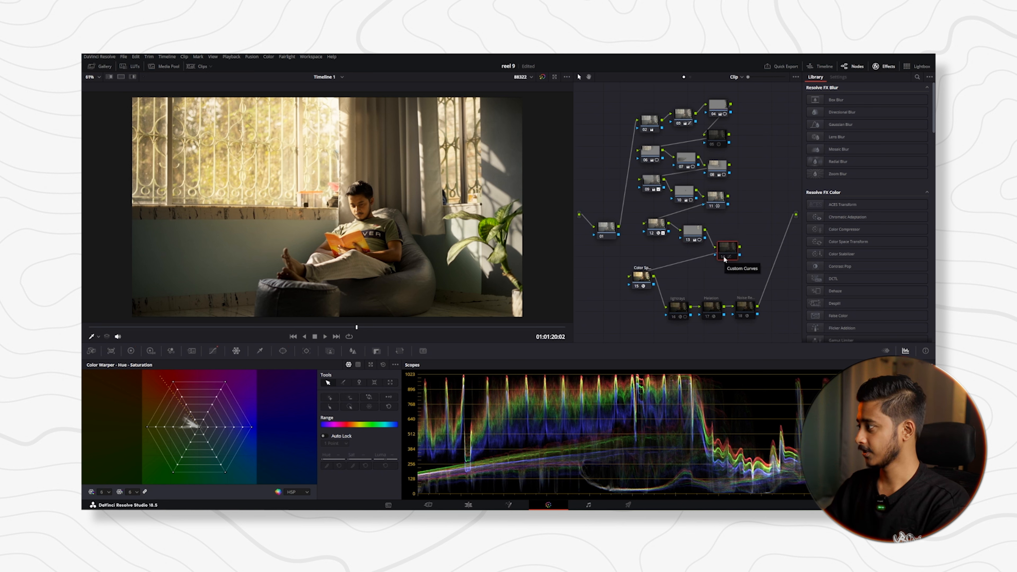
{"action": "key", "text": "ctrl+d"}
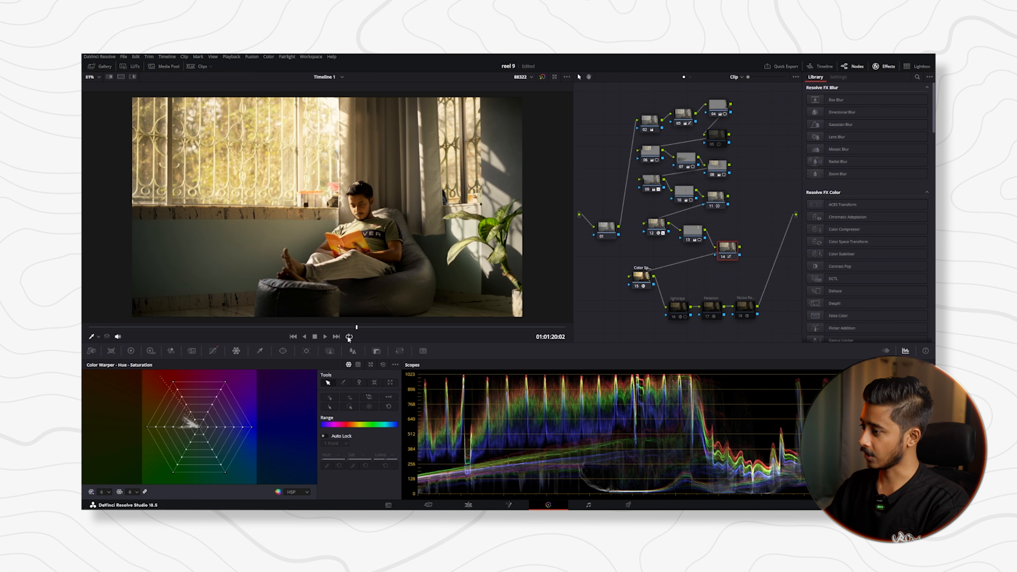
{"action": "left_click", "coordinate": [213, 351]}
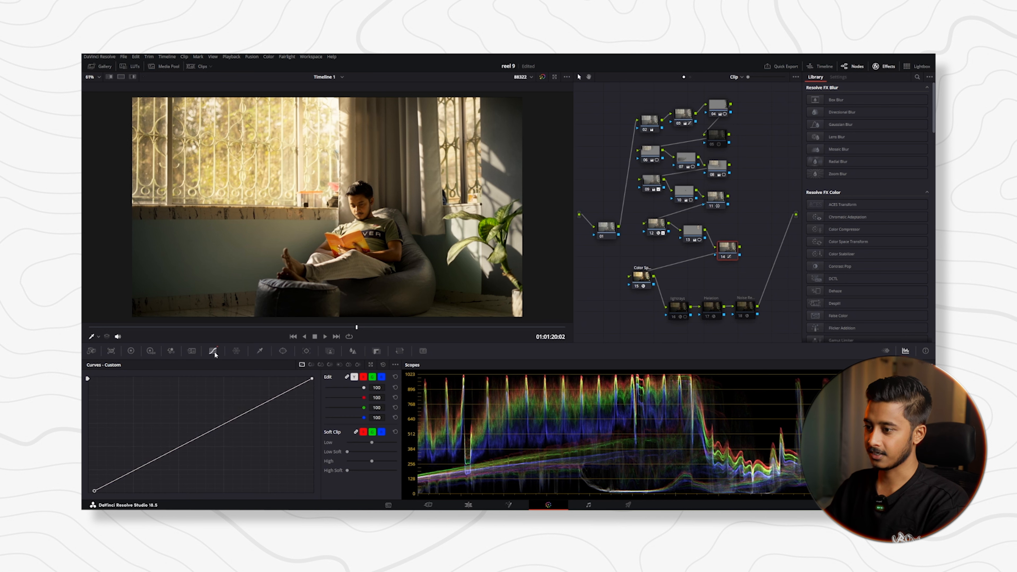
{"action": "left_click", "coordinate": [311, 364]}
{"action": "left_click", "coordinate": [302, 364]}
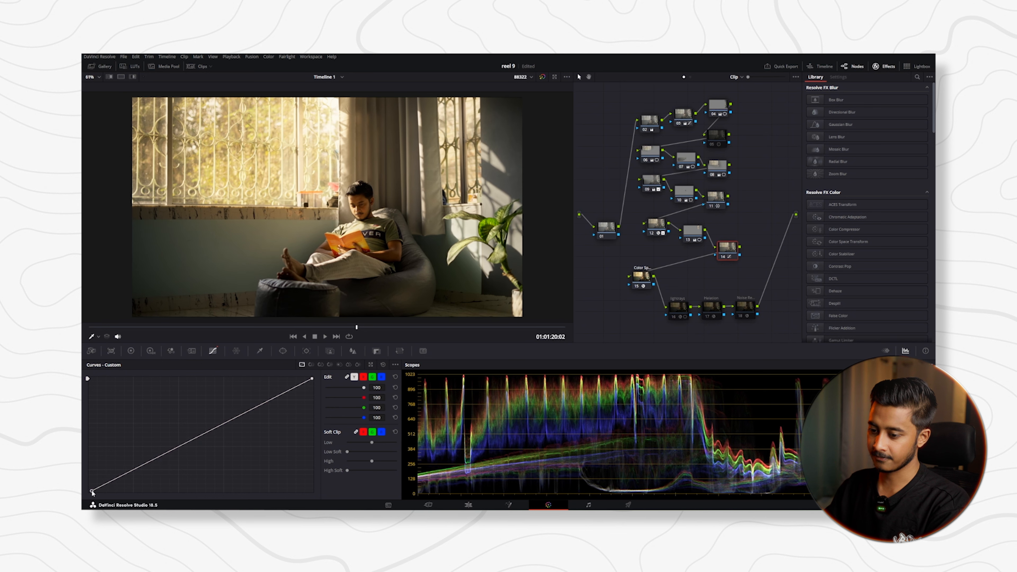
- Shift the black point of node 14's custom curve slightly inward and toggle the node repeatedly to compare the shadows
{"action": "left_click_drag", "start_coordinate": [94, 492], "coordinate": [97, 494]}
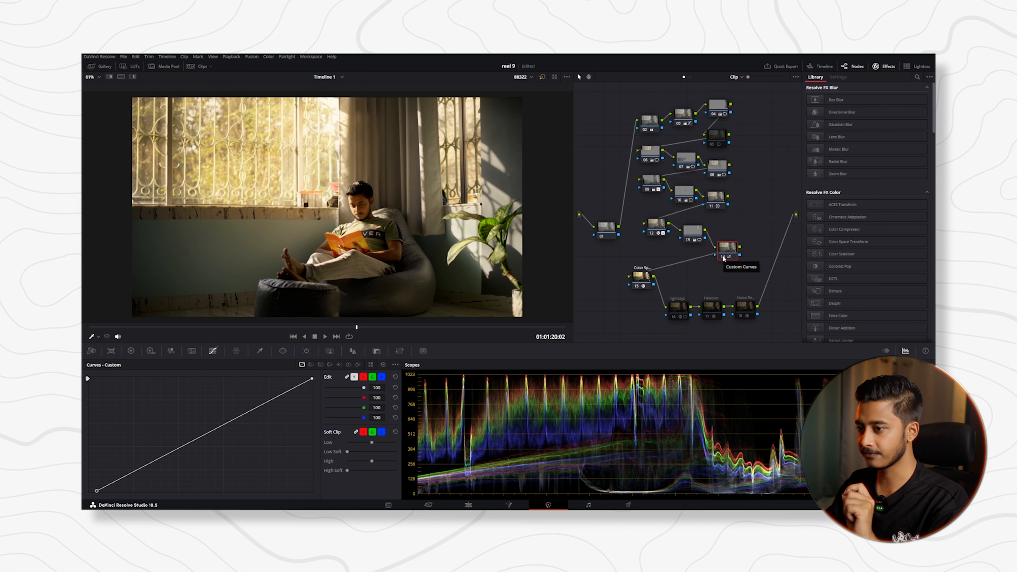
{"action": "key", "text": "ctrl+d"}
{"action": "key", "text": "ctrl+d"}
{"action": "key", "text": "ctrl+d"}
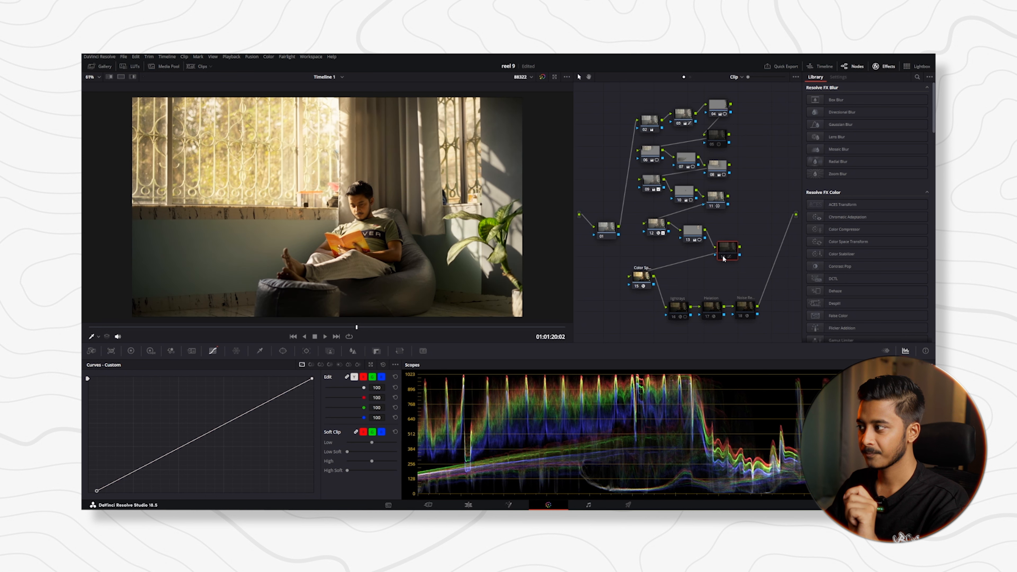
{"action": "key", "text": "ctrl+d"}
{"action": "key", "text": "ctrl+d"}
{"action": "key", "text": "ctrl+d"}
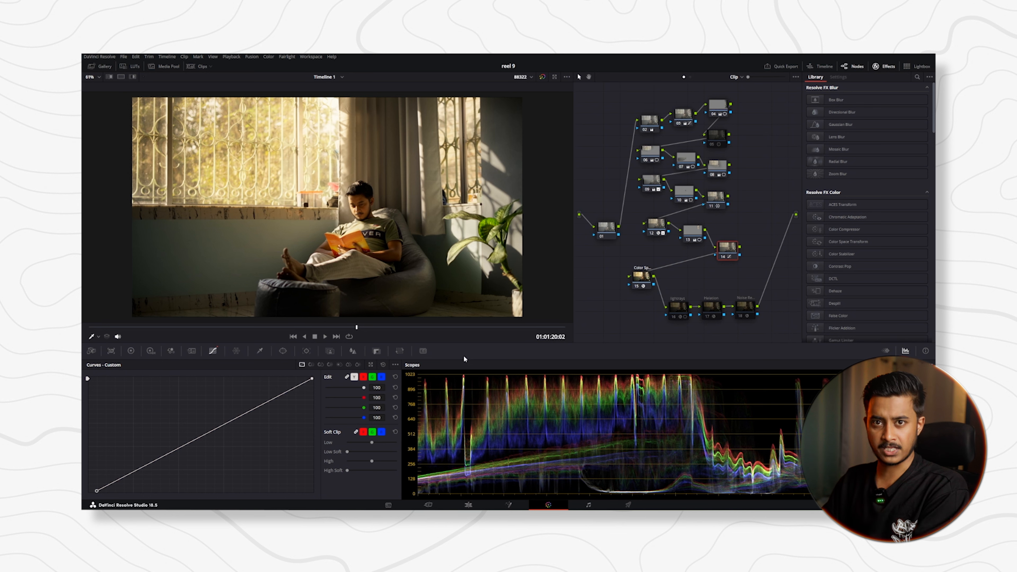
{"action": "left_click", "coordinate": [724, 258]}
{"action": "left_click", "coordinate": [724, 257]}
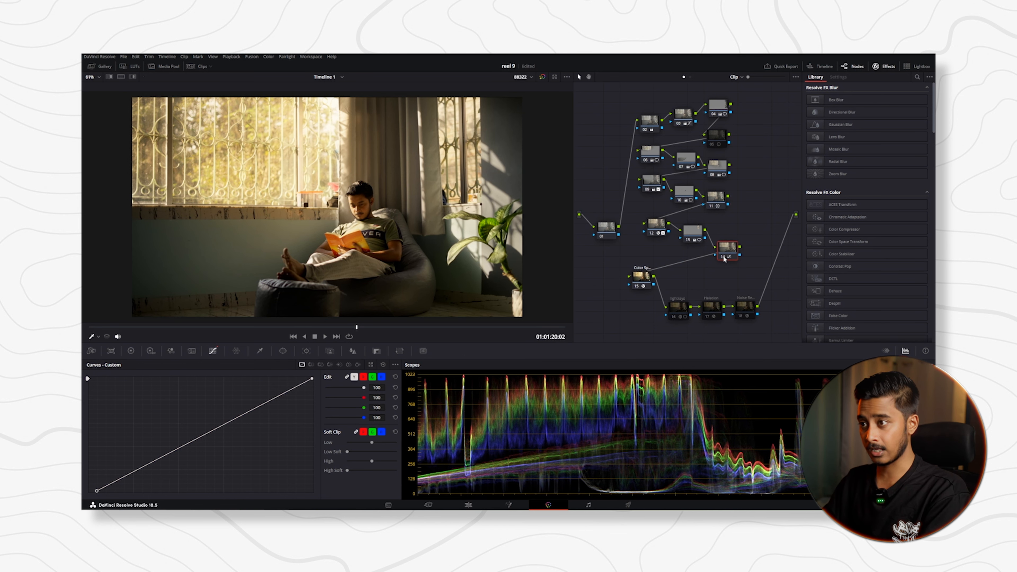
{"action": "left_click", "coordinate": [724, 258]}
{"action": "left_click", "coordinate": [724, 258]}
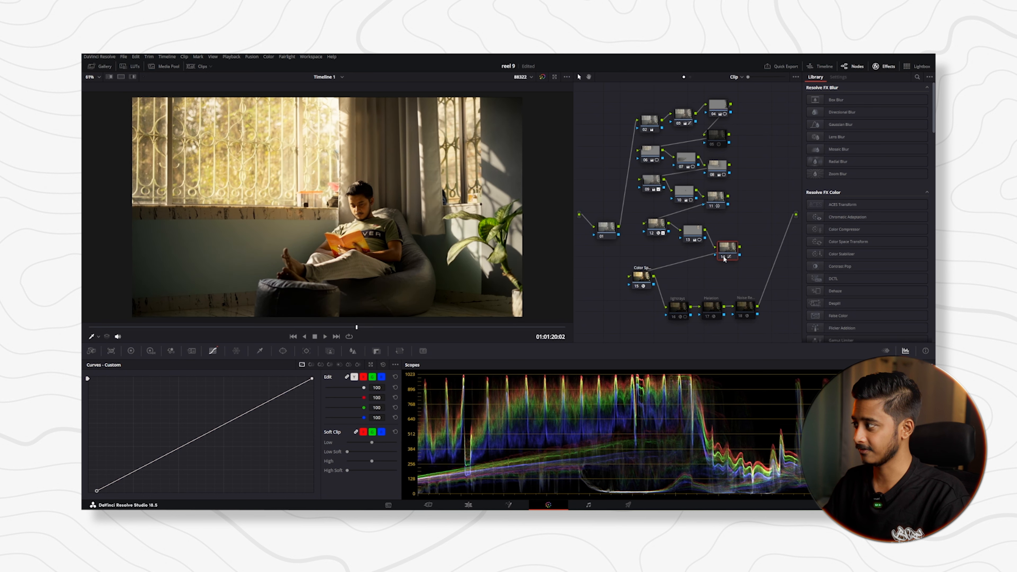
- Enable node 16 with its Light Rays effect and switch it off and on to compare the image
{"action": "left_click", "coordinate": [678, 309]}
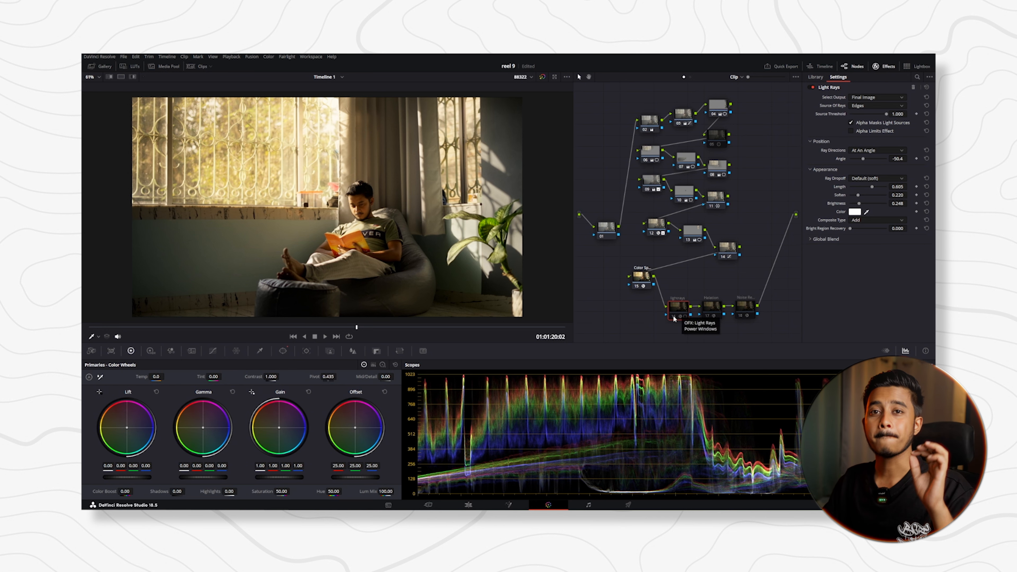
{"action": "left_click", "coordinate": [673, 318]}
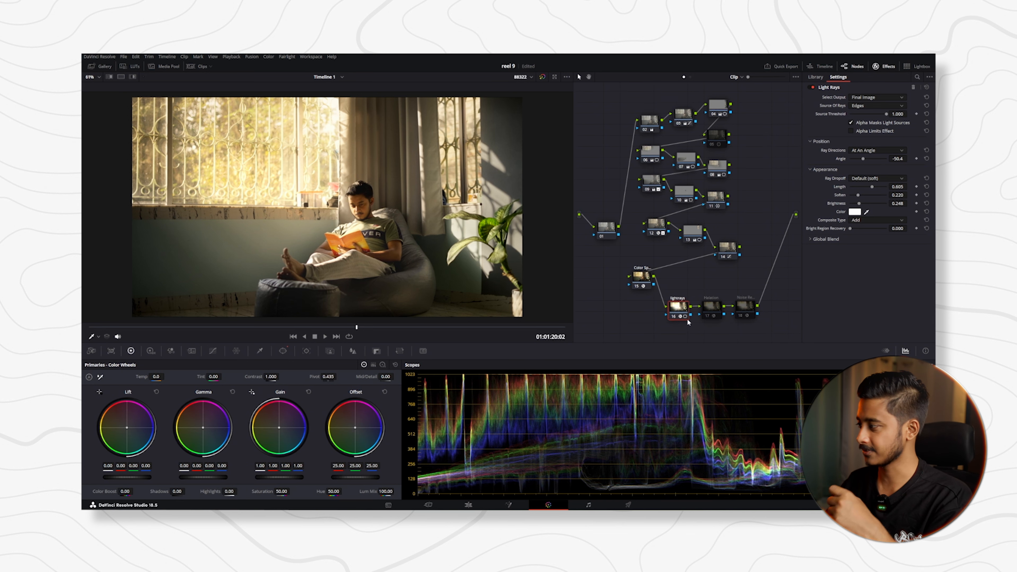
{"action": "key", "text": "ctrl+d"}
{"action": "key", "text": "ctrl+d"}
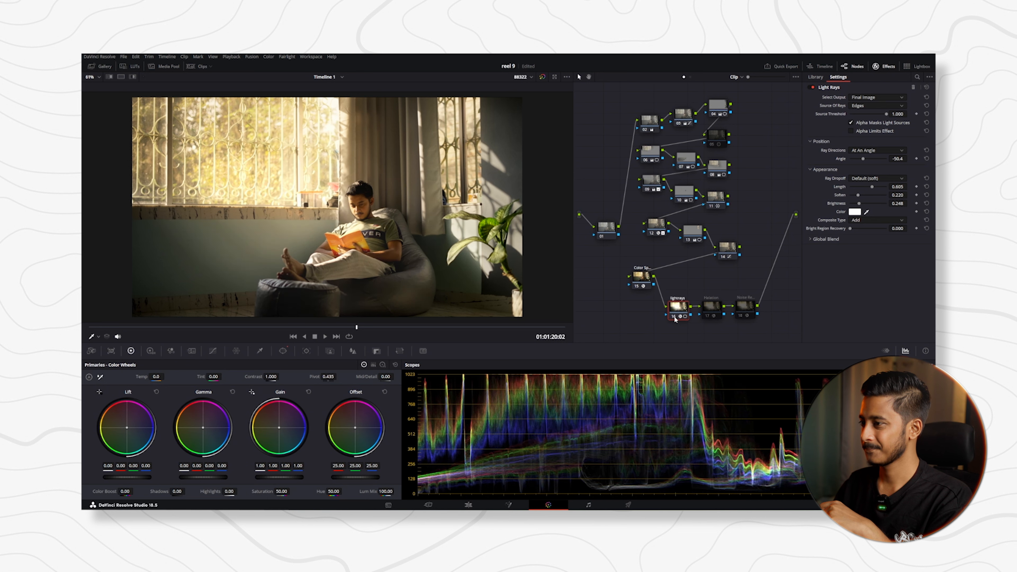
- Toggle the Light Rays node 16 off and on repeatedly to compare the sunlight beams in the full frame
{"action": "key", "text": "ctrl+d"}
{"action": "key", "text": "ctrl+d"}
{"action": "key", "text": "ctrl+d"}
{"action": "key", "text": "ctrl+d"}
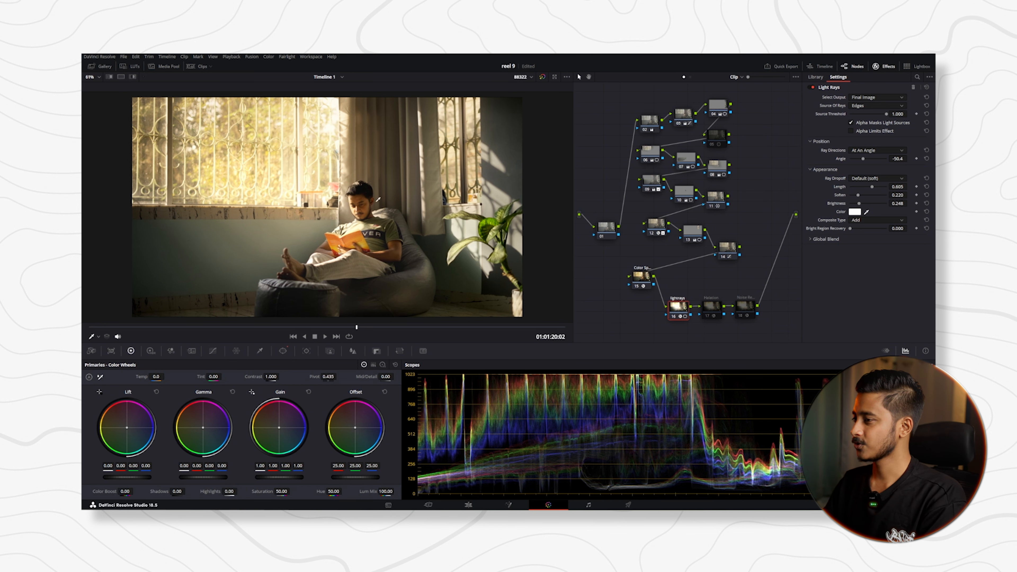
- Enable node 17 with its Halation effect and inspect the glow on the seated man up close and in the full frame
{"action": "scroll", "coordinate": [378, 199], "scroll_direction": "up", "scroll_amount": 10}
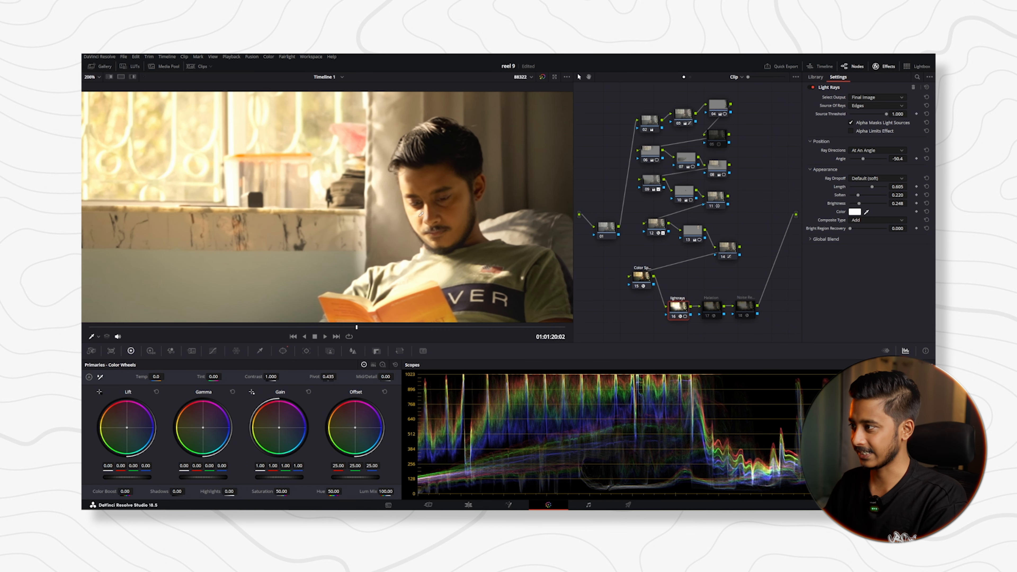
{"action": "scroll", "coordinate": [421, 215], "scroll_direction": "down", "scroll_amount": 4}
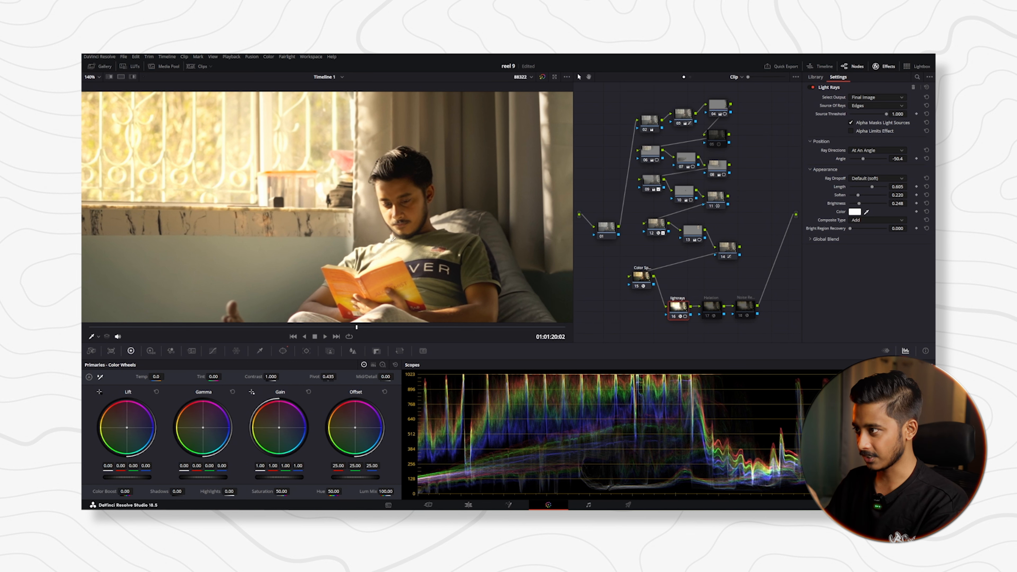
{"action": "left_click", "coordinate": [718, 308]}
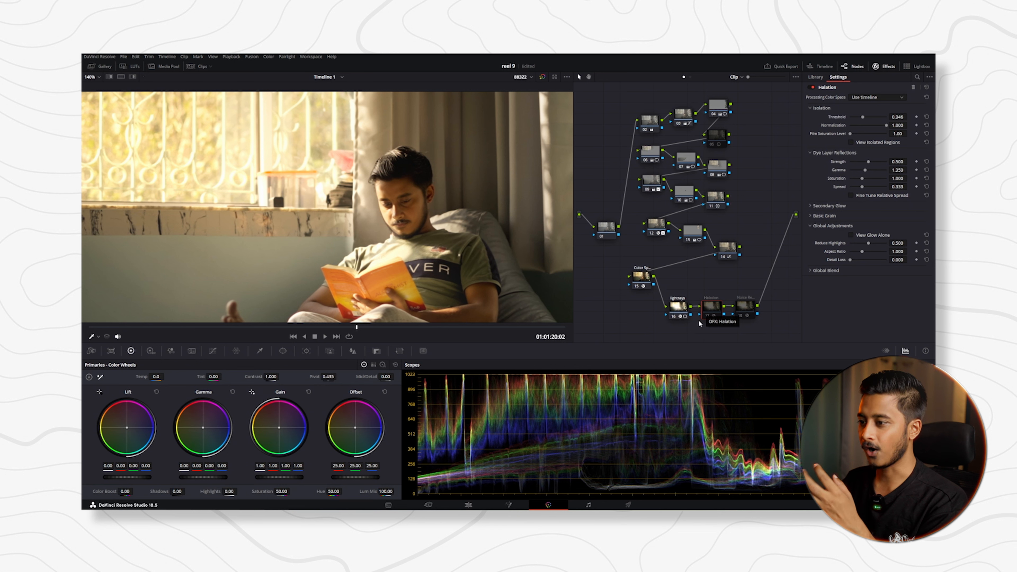
{"action": "left_click", "coordinate": [708, 315]}
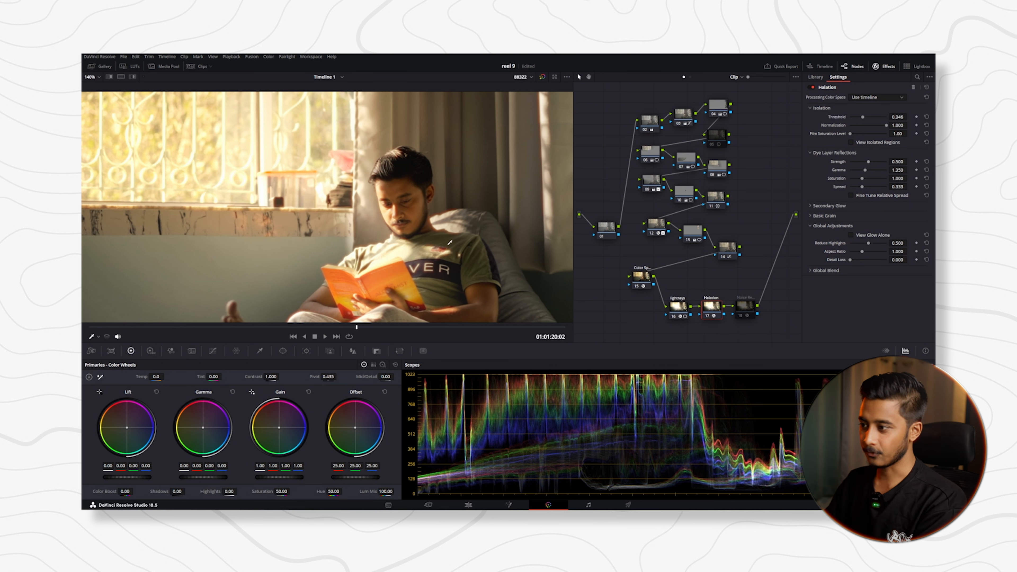
{"action": "key", "text": "shift+z"}
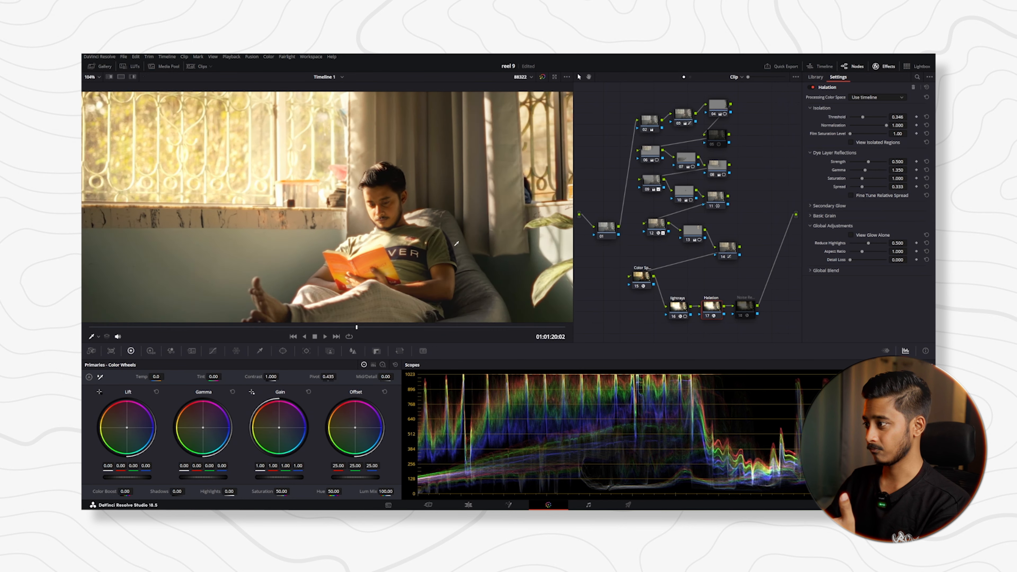
{"action": "scroll", "coordinate": [454, 245], "scroll_direction": "down", "scroll_amount": 2}
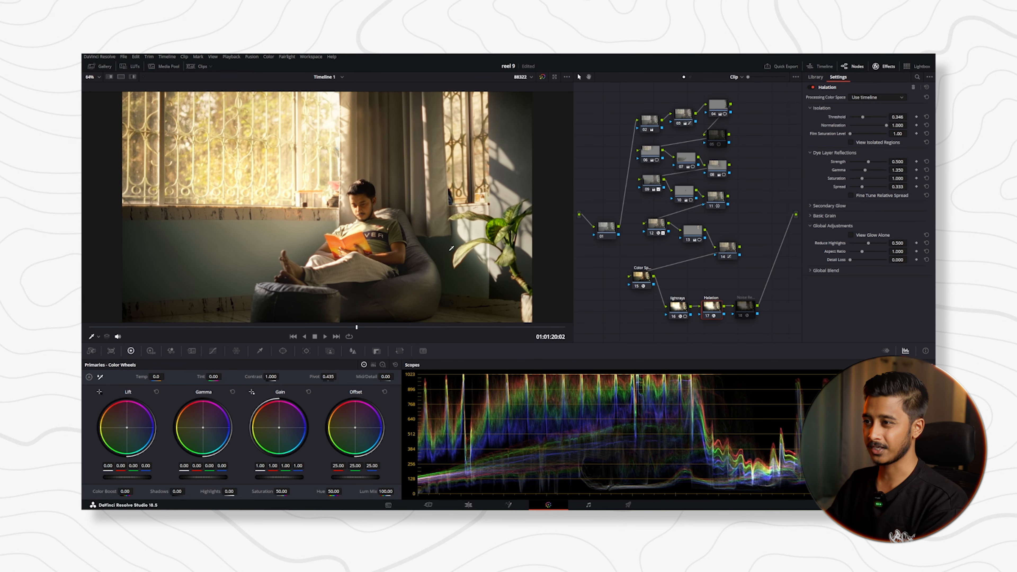
{"action": "scroll", "coordinate": [442, 248], "scroll_direction": "up", "scroll_amount": 1}
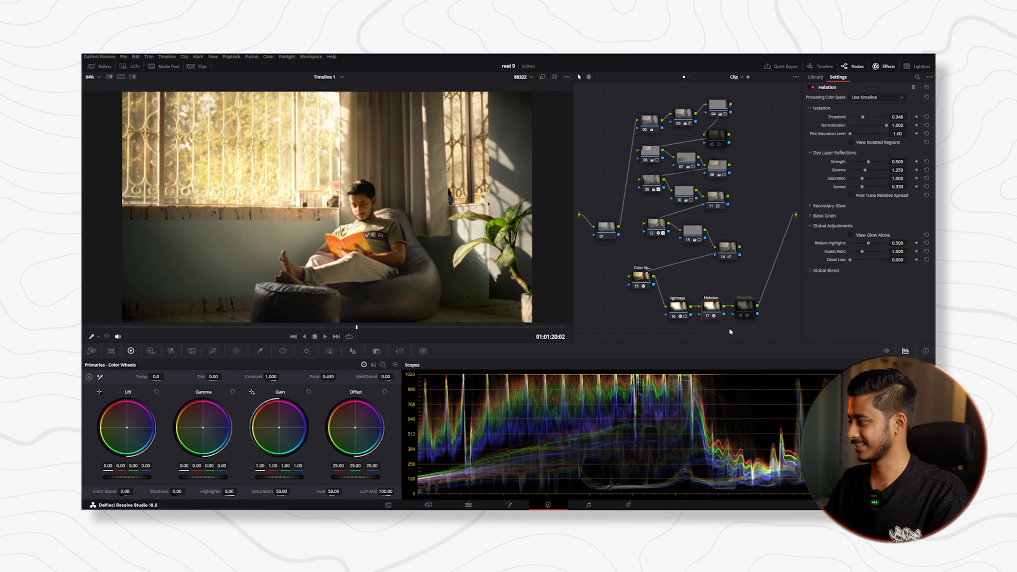
- Switch the Halation node off and on several times to compare its glow, checking the man's face and shirt up close
{"action": "left_click", "coordinate": [708, 316]}
{"action": "left_click", "coordinate": [708, 317]}
{"action": "left_click", "coordinate": [708, 317]}
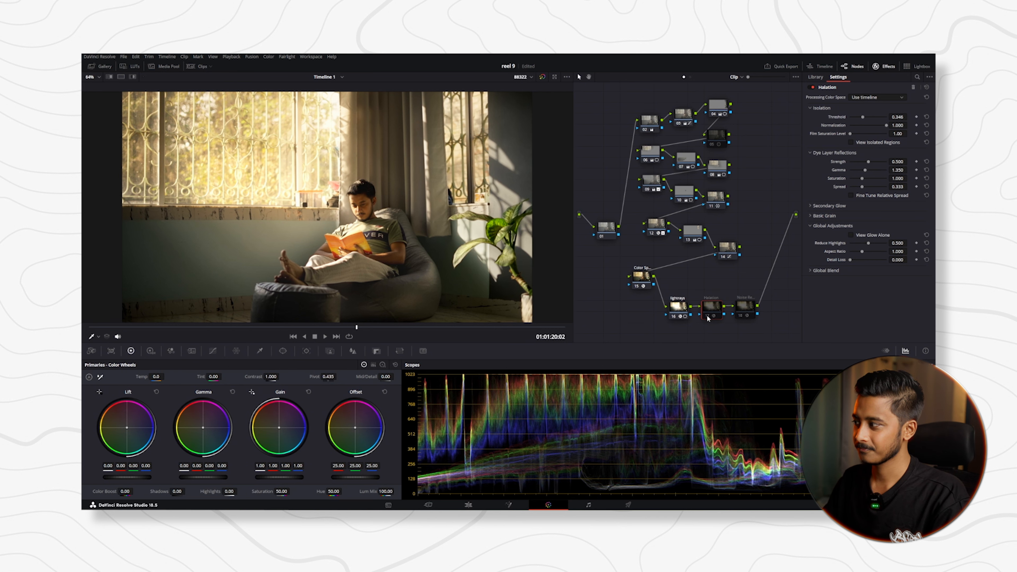
{"action": "left_click", "coordinate": [707, 317]}
{"action": "scroll", "coordinate": [374, 224], "scroll_direction": "up", "scroll_amount": 8}
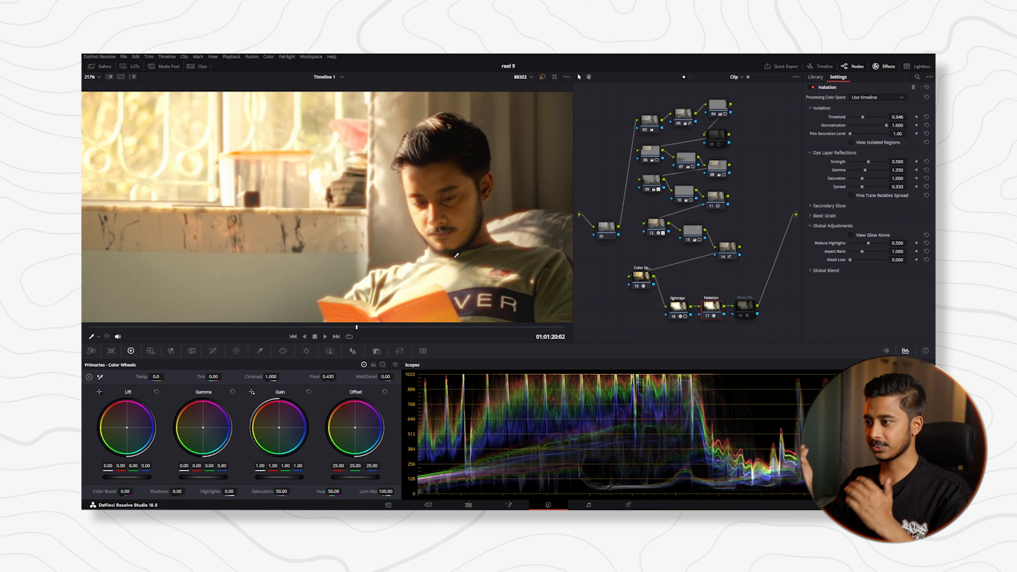
{"action": "scroll", "coordinate": [492, 298], "scroll_direction": "down", "scroll_amount": 8}
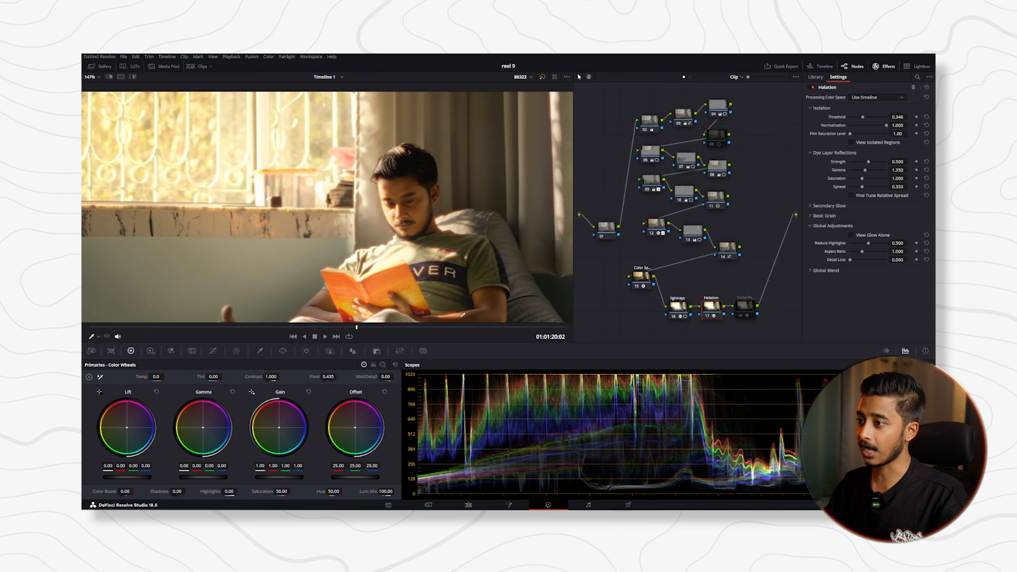
{"action": "scroll", "coordinate": [471, 272], "scroll_direction": "down", "scroll_amount": 1}
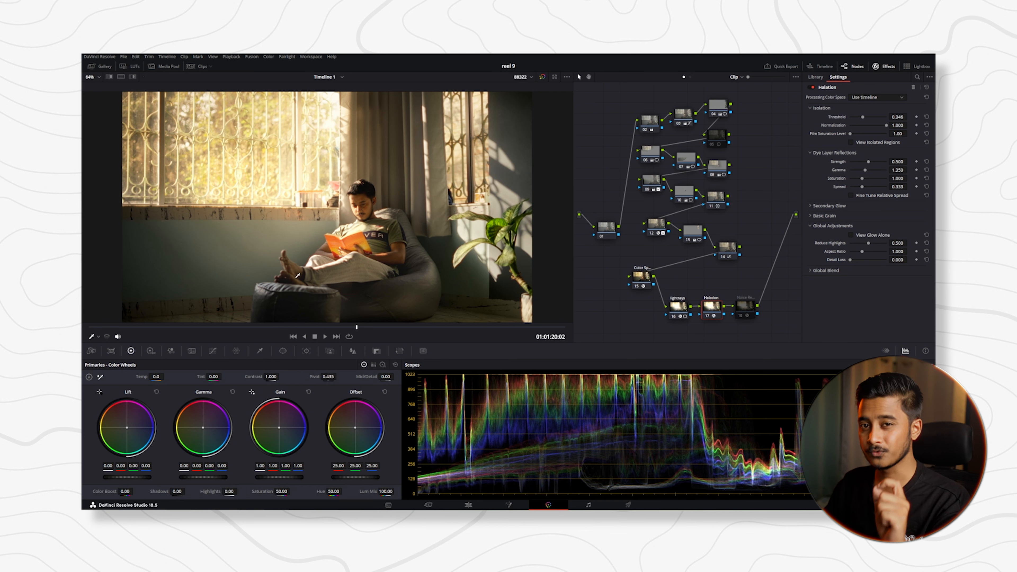
- Enable node 18 with its Noise Reduction effect and check the cleaned image up close
{"action": "left_click", "coordinate": [744, 314]}
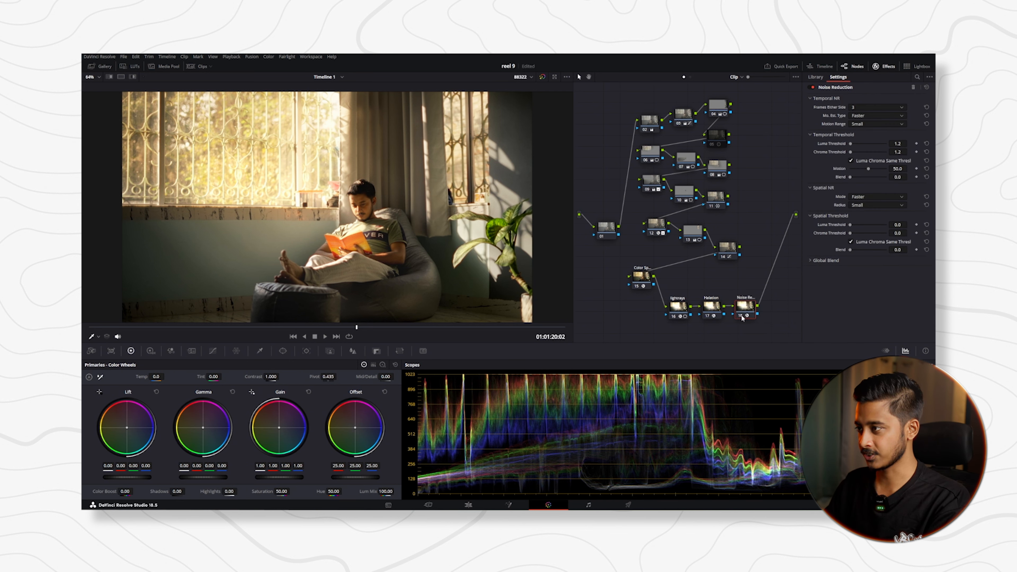
{"action": "scroll", "coordinate": [310, 237], "scroll_direction": "up", "scroll_amount": 5}
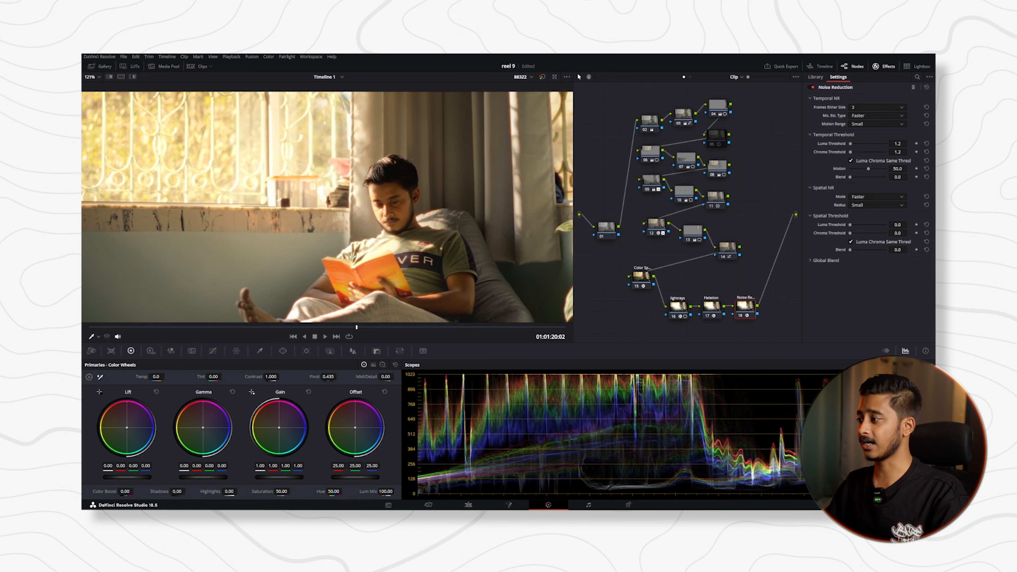
{"action": "scroll", "coordinate": [455, 233], "scroll_direction": "down", "scroll_amount": 5}
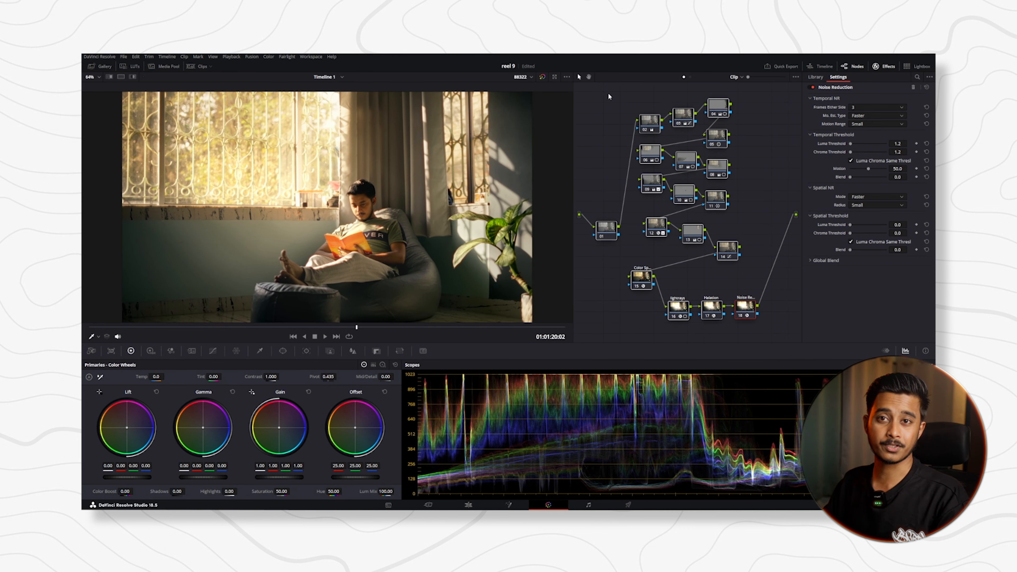
- Select all nodes in the graph and toggle them together to compare the full grade with the ungraded footage
{"action": "left_click_drag", "start_coordinate": [598, 96], "coordinate": [770, 338]}
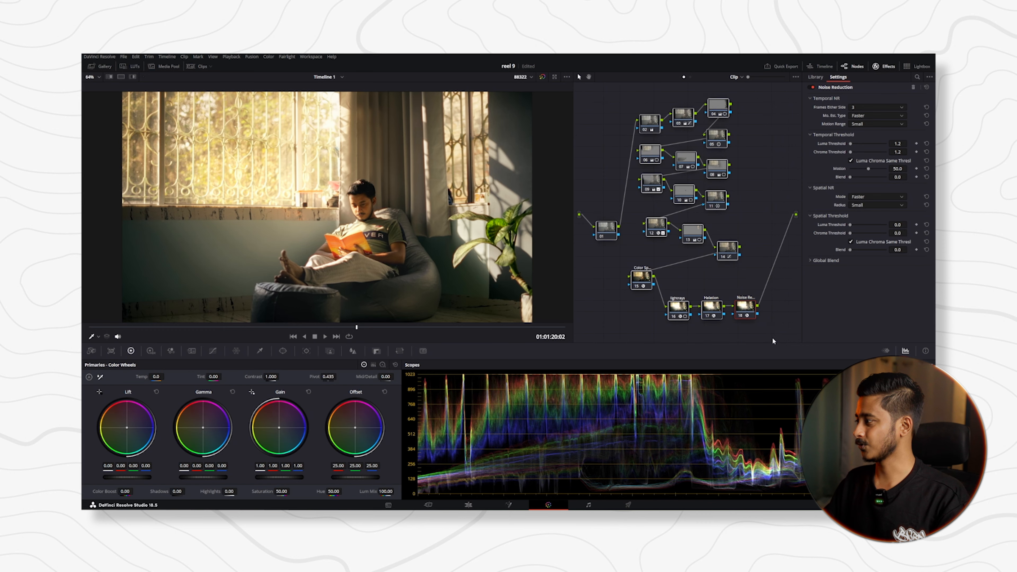
{"action": "key", "text": "ctrl+d"}
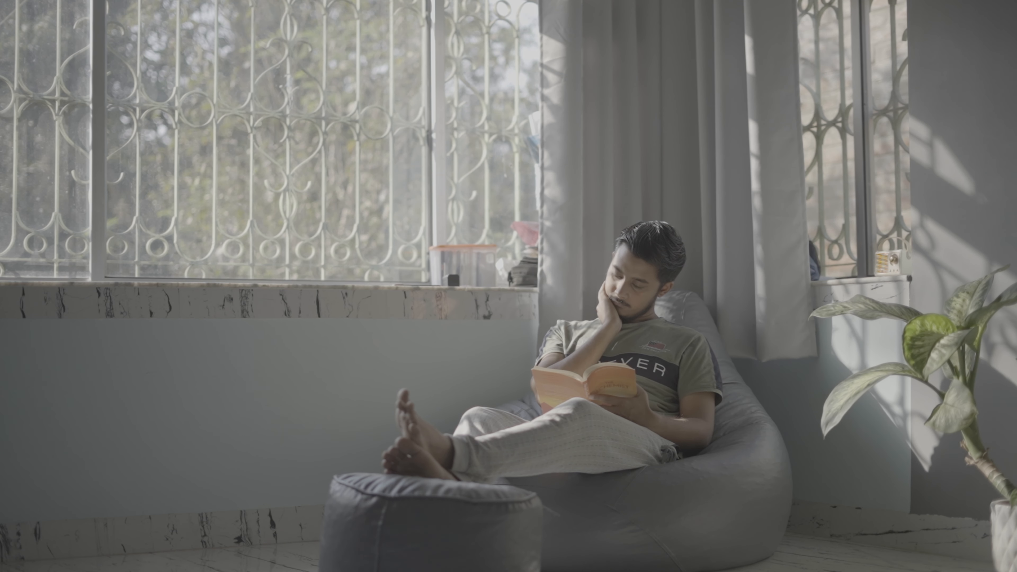